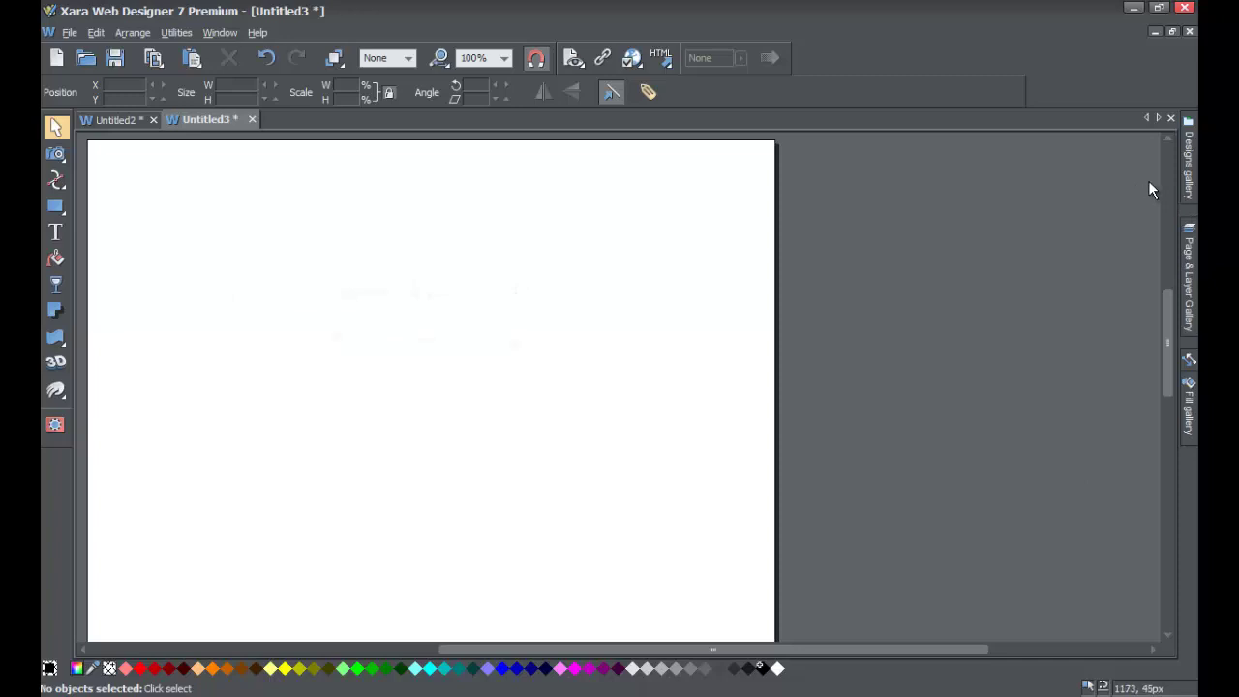
Step: Open the Designs gallery and expand its Widgets, Forms and More folder
click(1189, 180)
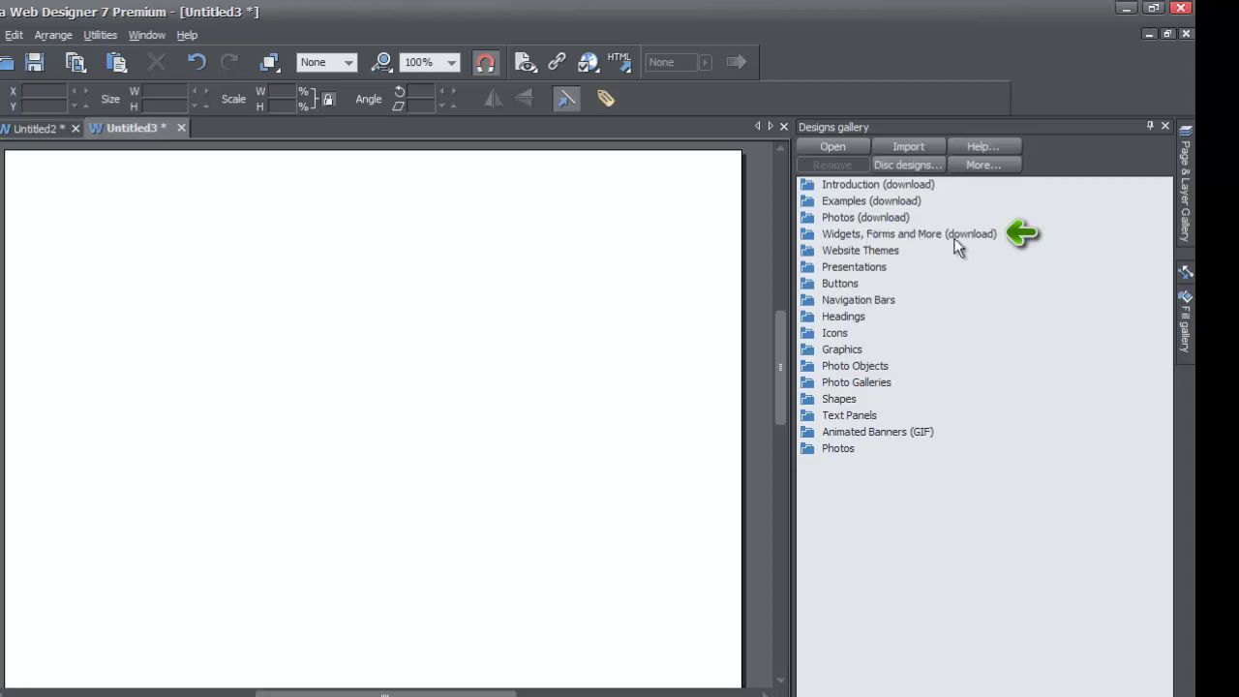
mouse_move(810, 235)
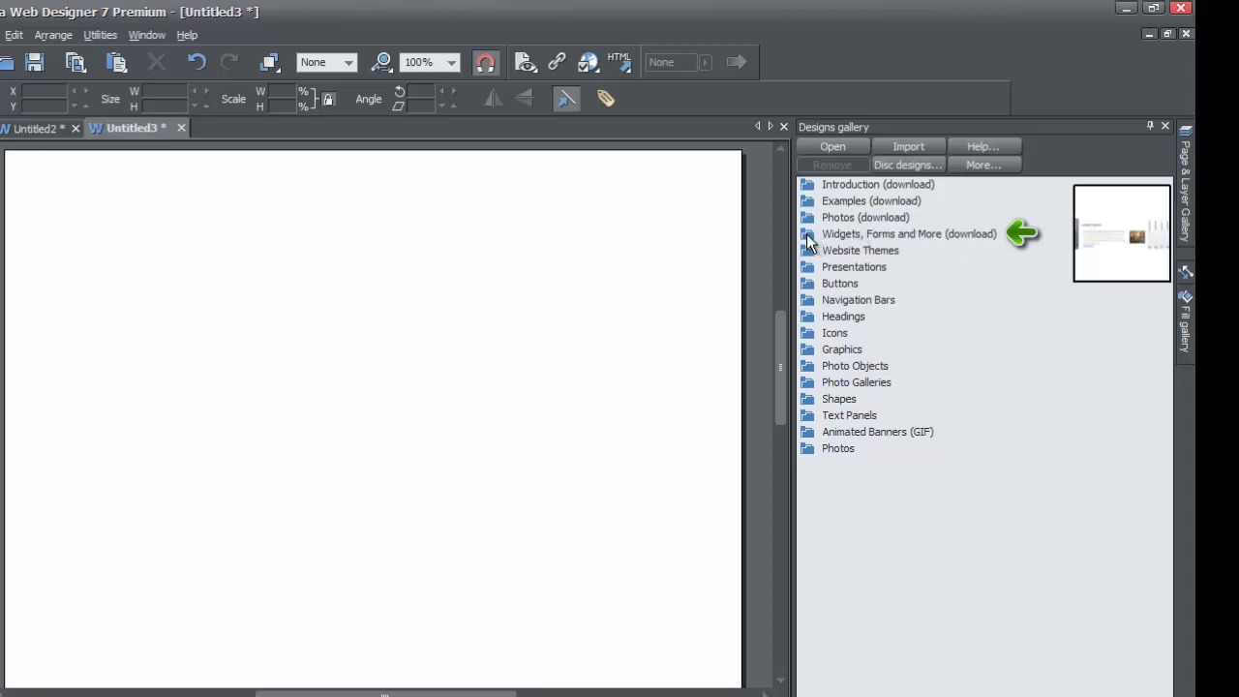
click(806, 234)
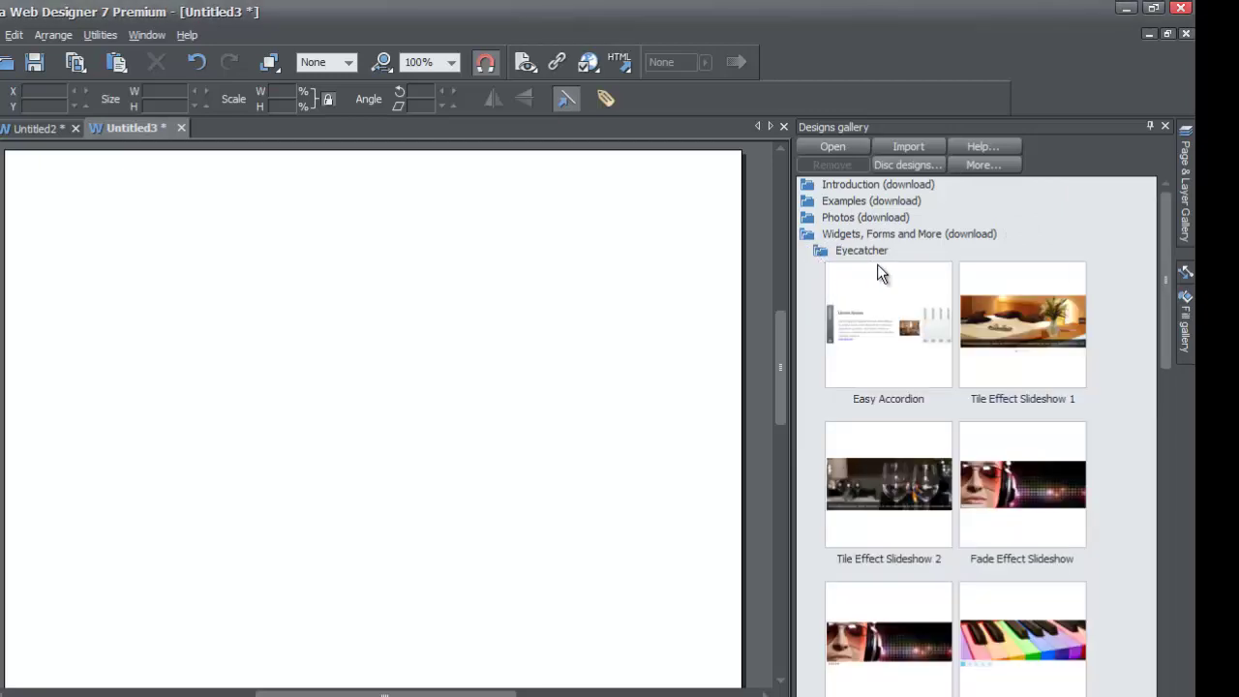
Step: Examine the cloud zoom and cloud gallery widgets offered in the Eyecatcher folder
mouse_move(1164, 289)
mouse_down()
mouse_move(1164, 318)
mouse_move(1165, 288)
mouse_up()
drag(1164, 274, 1163, 435)
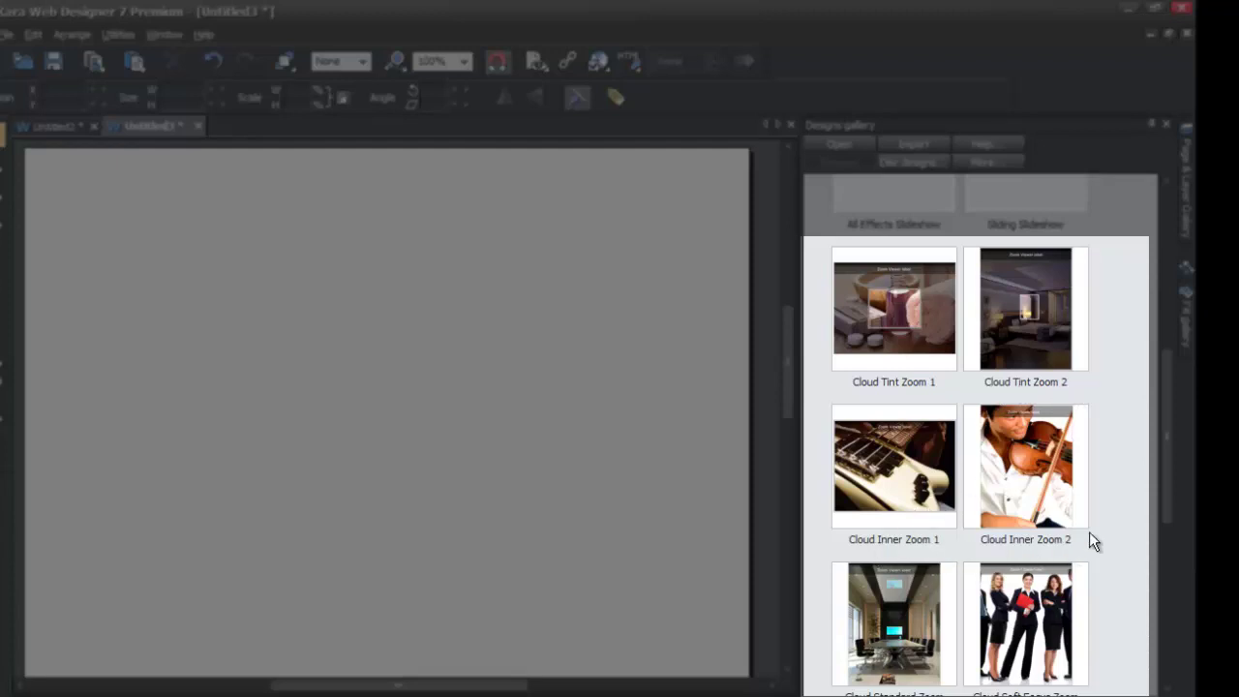
scroll(1161, 477, down, 2)
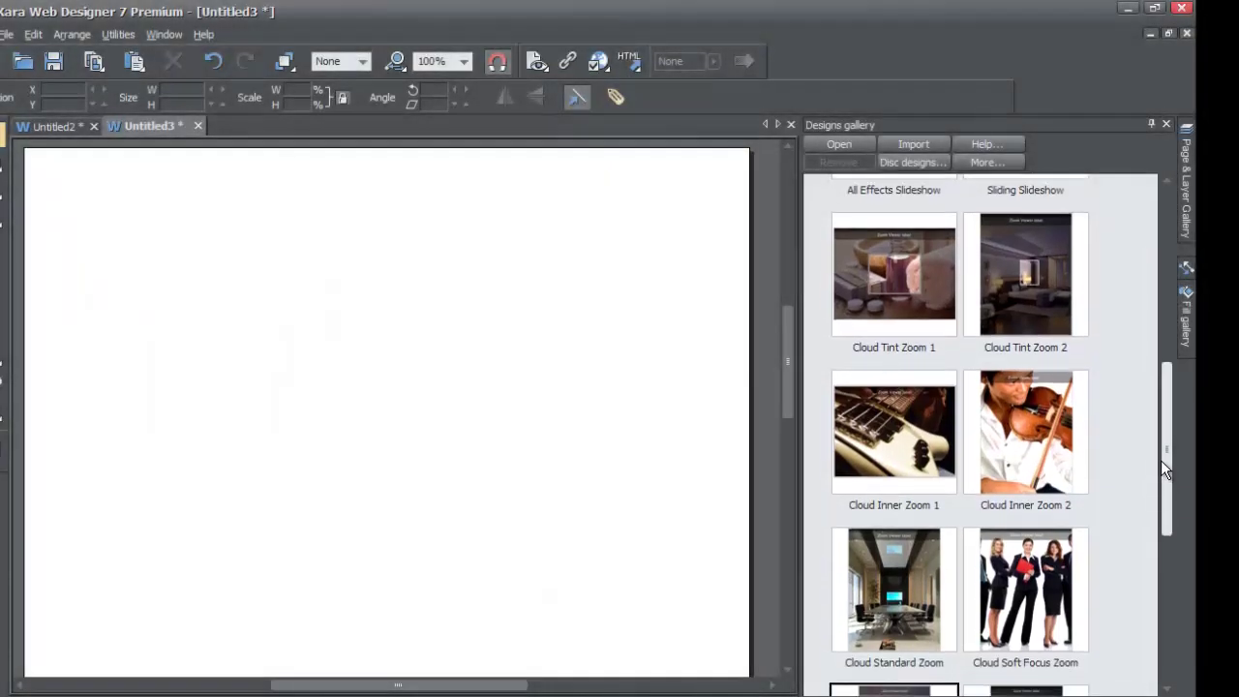
scroll(1162, 462, up, 3)
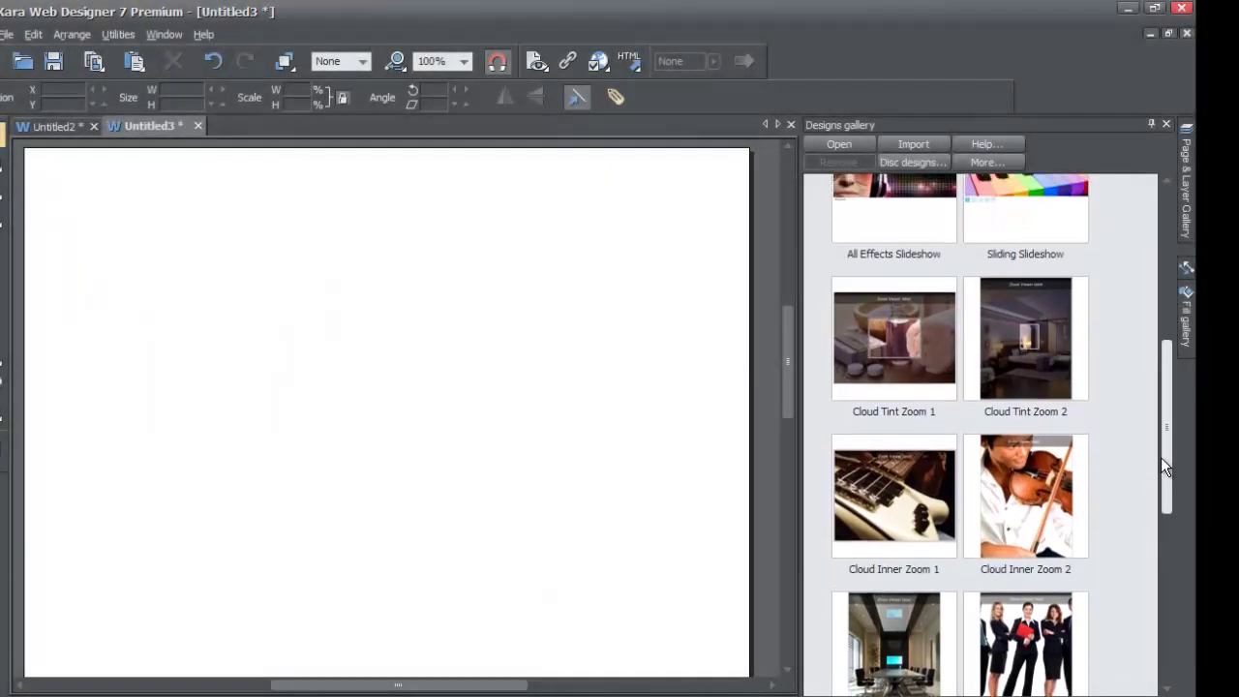
drag(1163, 444, 1166, 516)
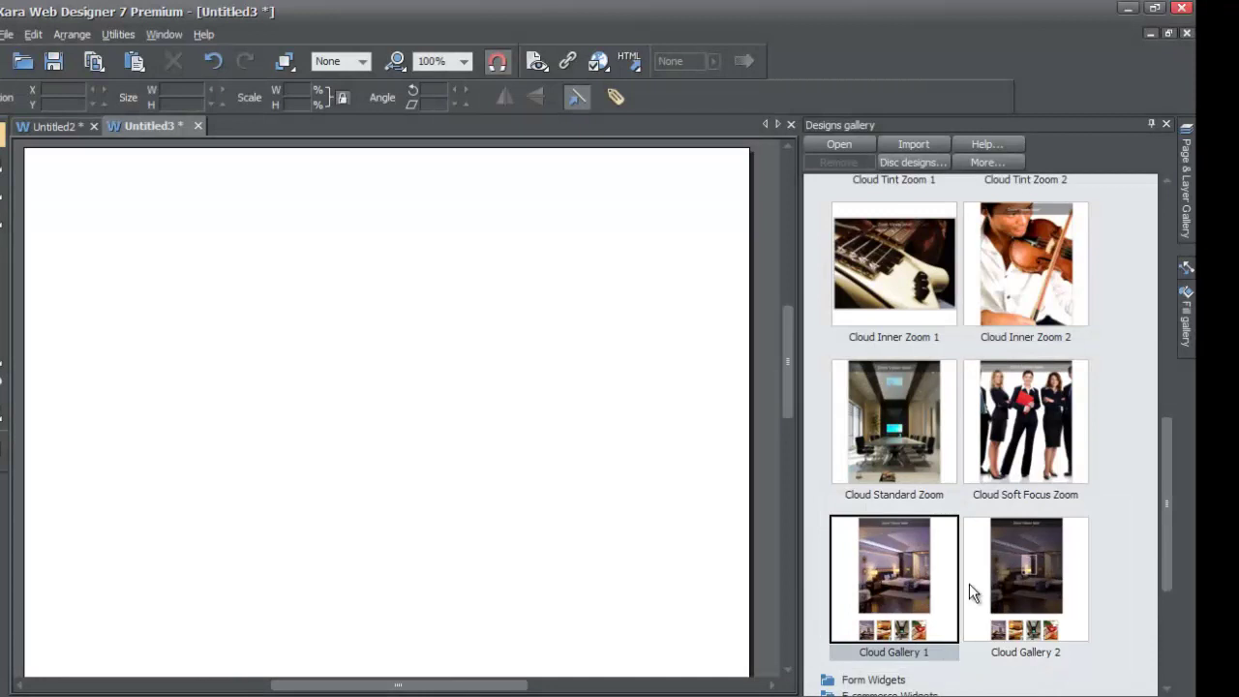
drag(1166, 504, 1168, 439)
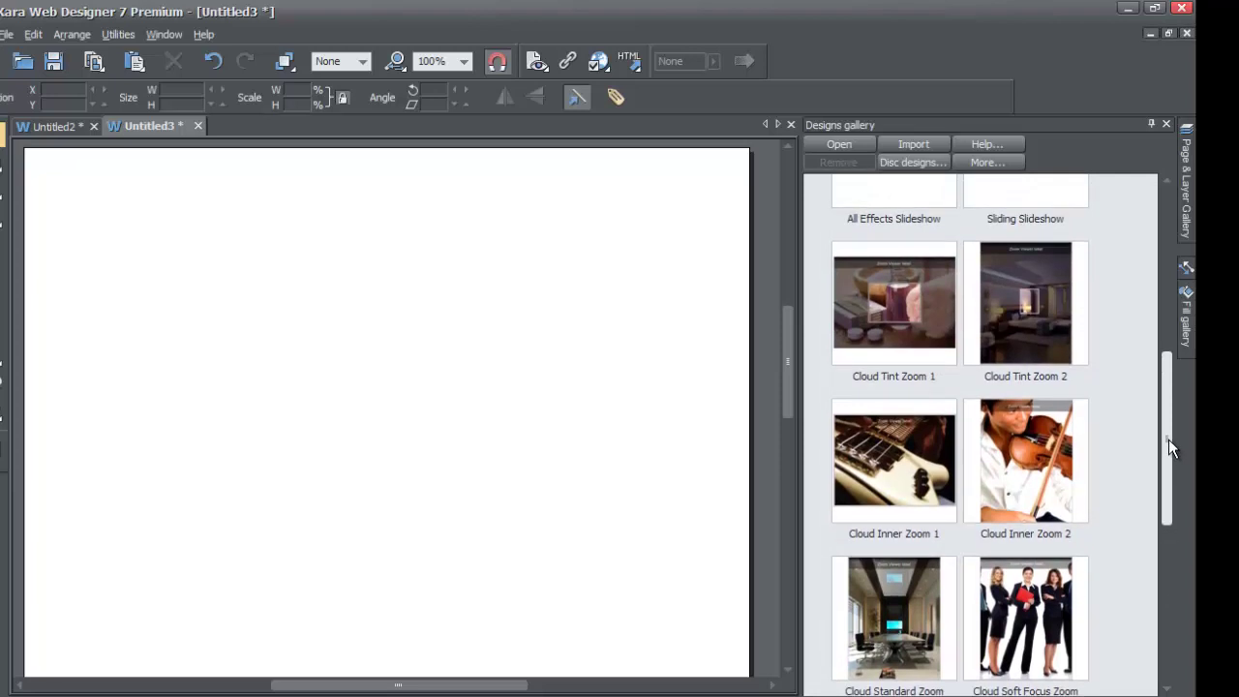
drag(1168, 439, 1166, 446)
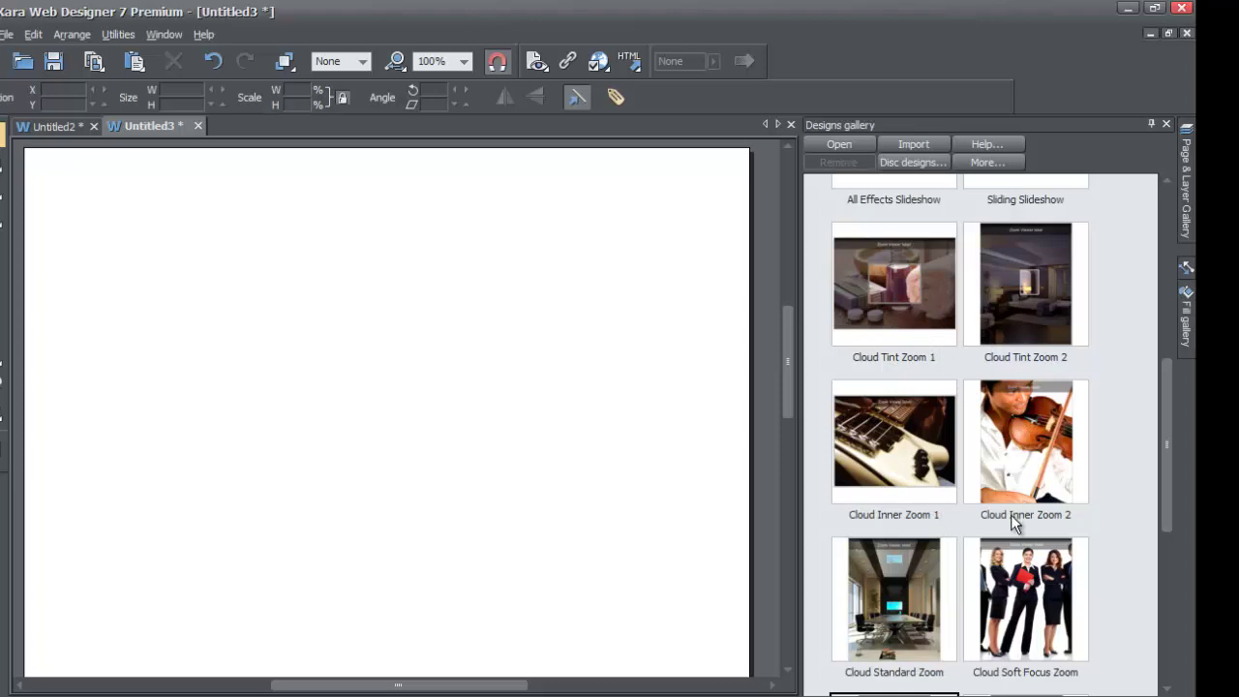
drag(1160, 447, 1159, 501)
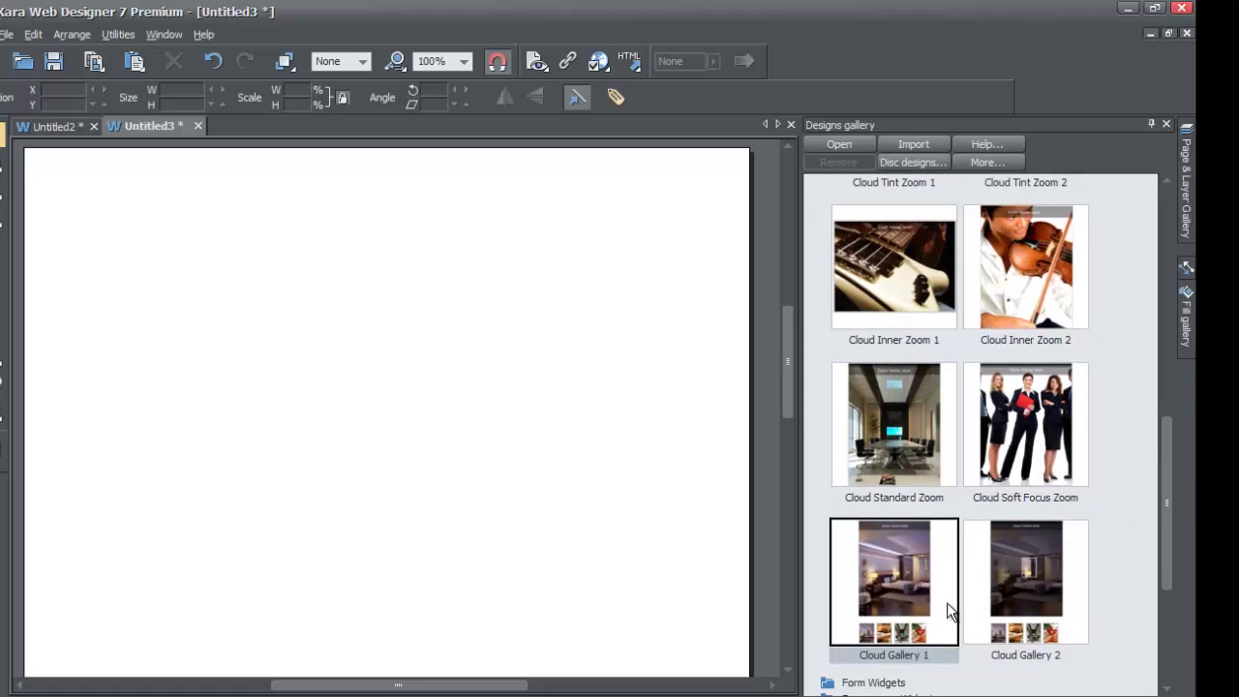
drag(1163, 512, 1163, 463)
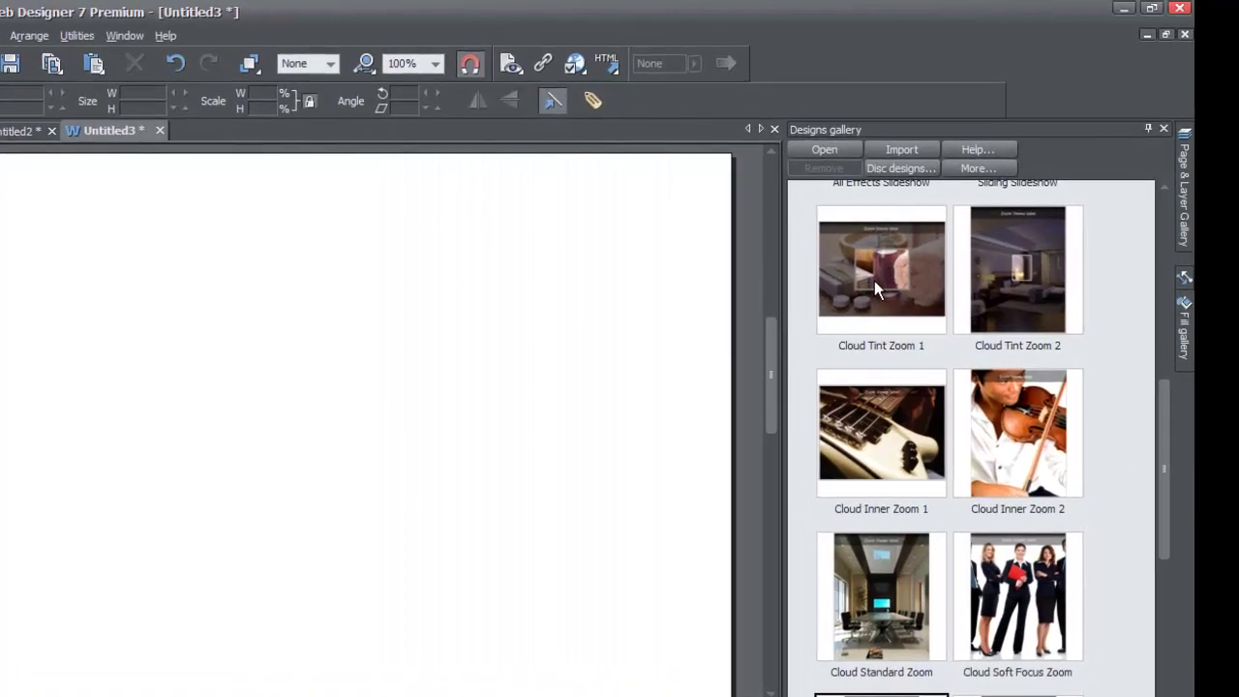
Step: Place the Cloud Tint Zoom 1 widget on the blank page of Untitled3 and open it for editing
drag(874, 281, 331, 403)
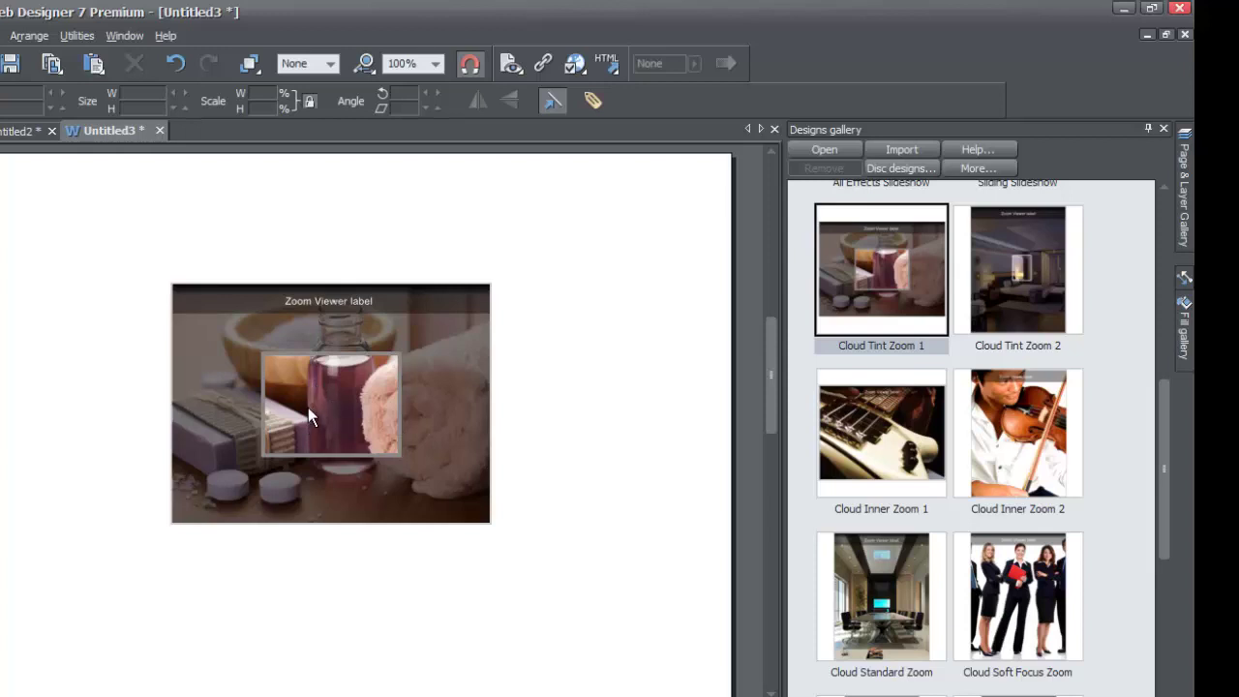
double_click(308, 406)
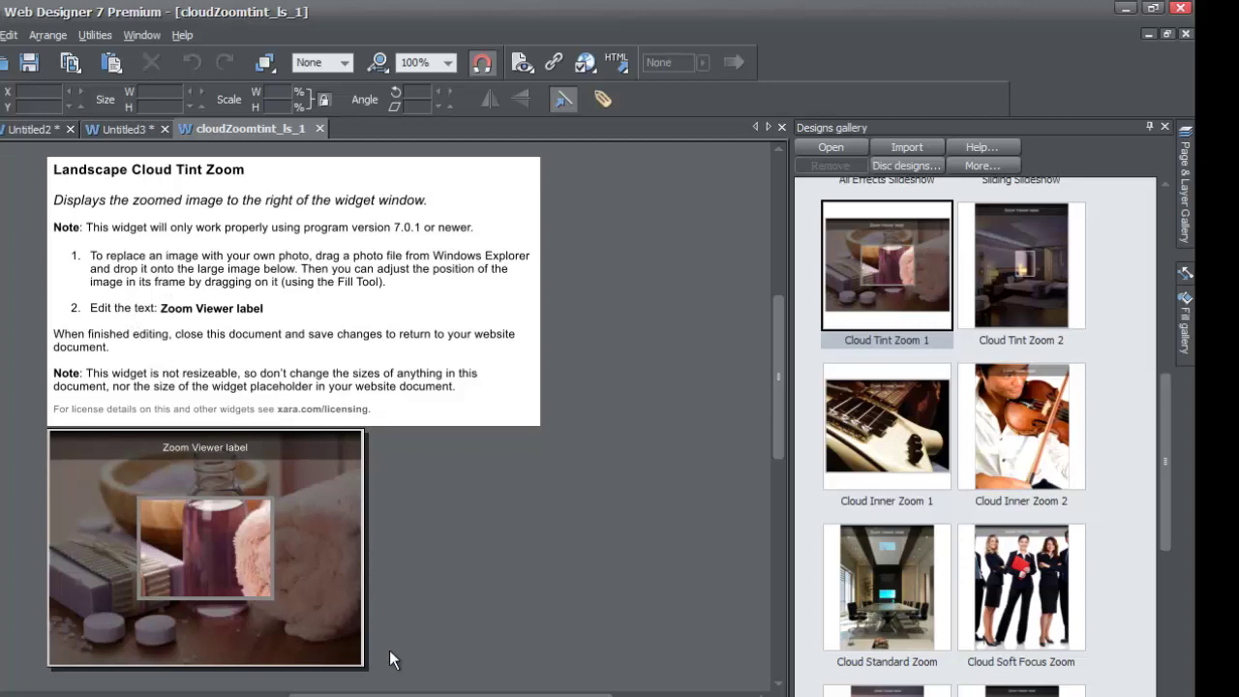
Step: Examine the widget's editing instructions and its image and label at 200% zoom
drag(451, 694, 439, 693)
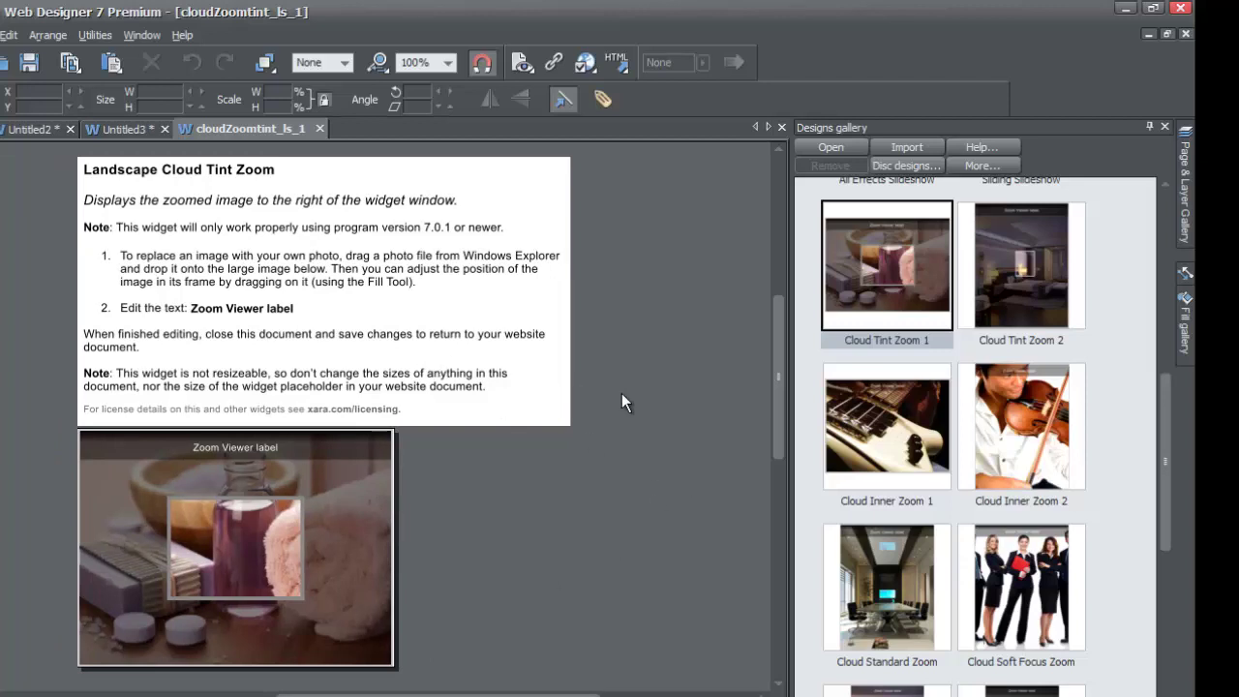
drag(775, 373, 774, 412)
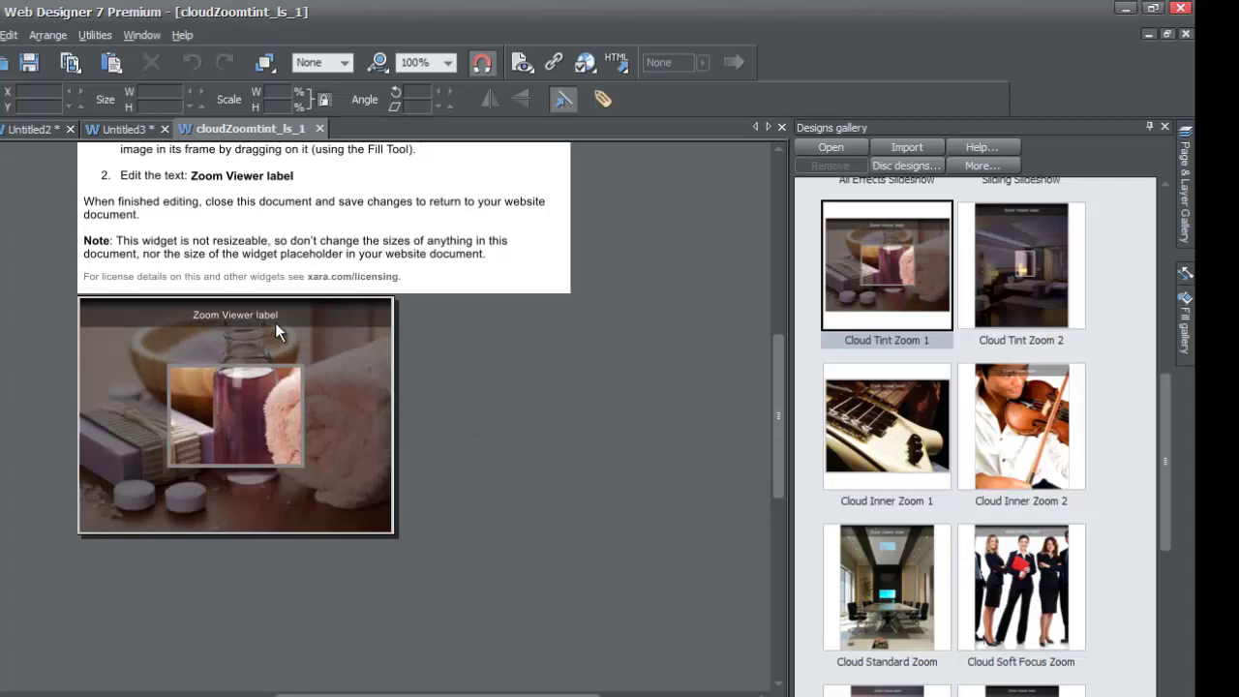
drag(437, 695, 393, 695)
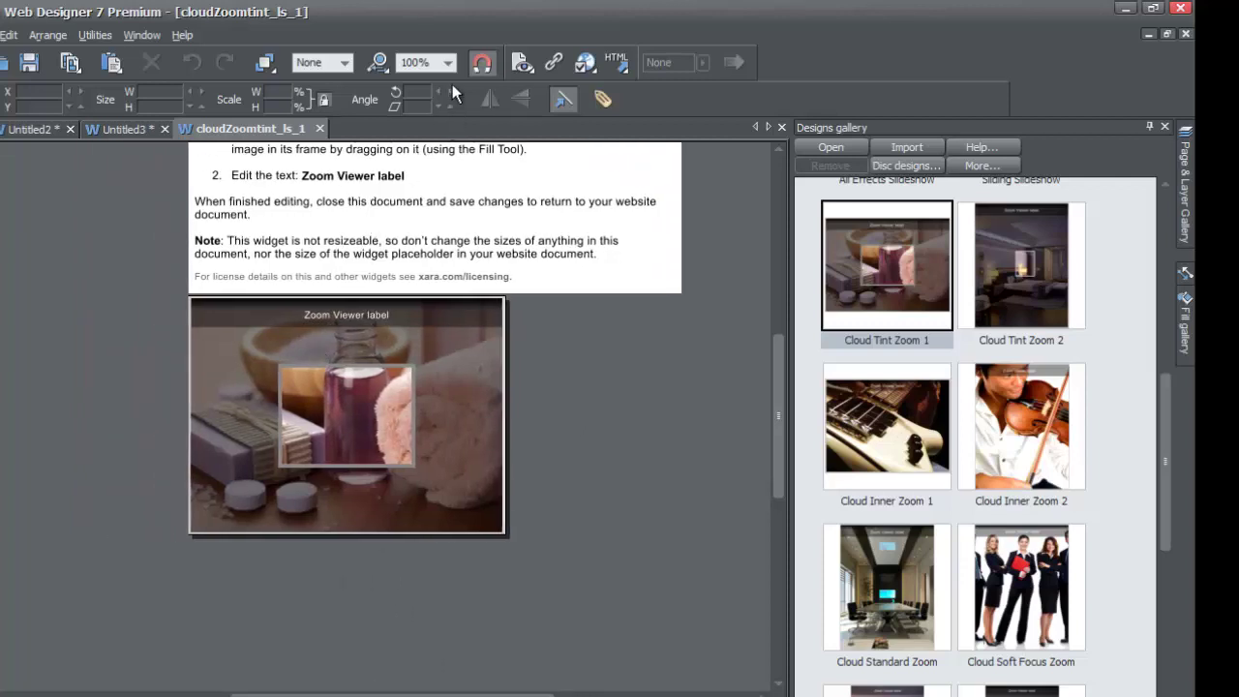
click(440, 66)
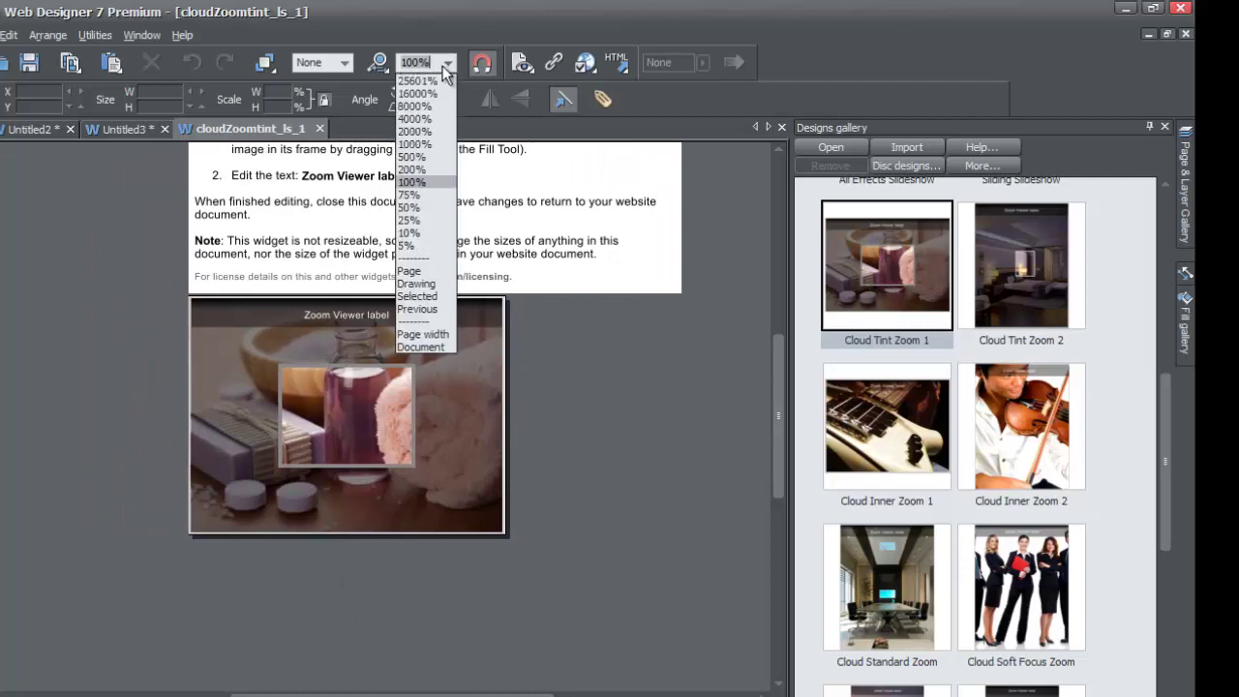
click(413, 169)
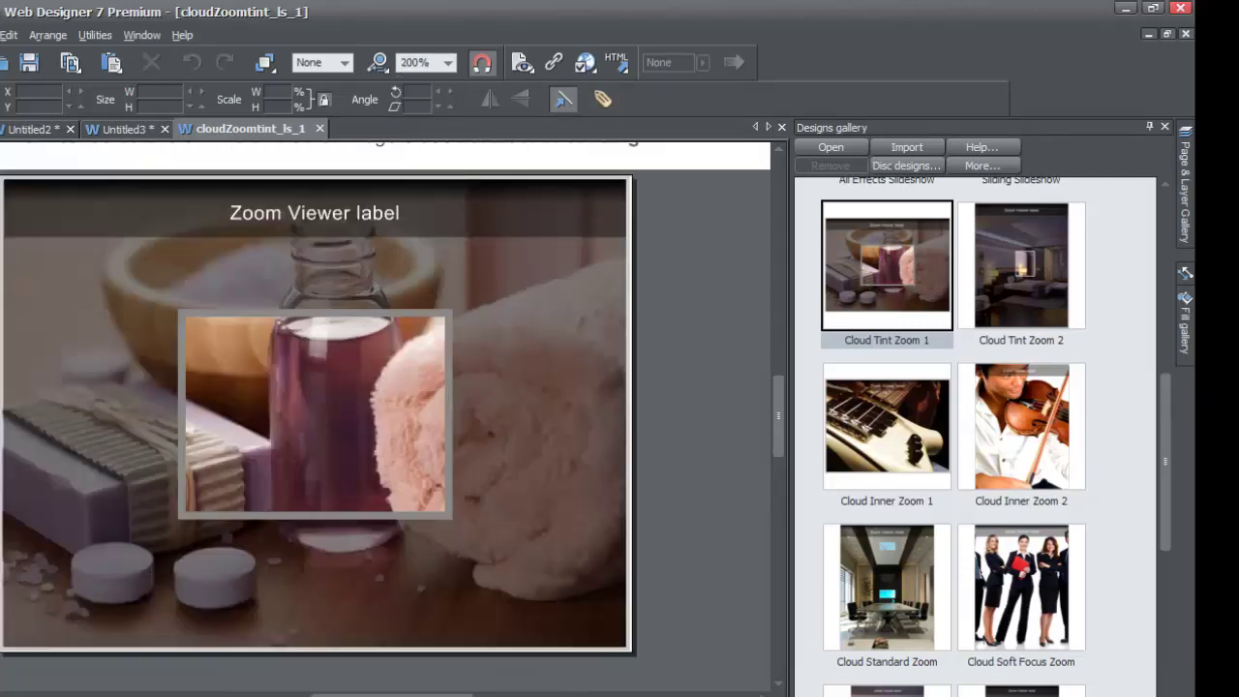
drag(455, 695, 440, 692)
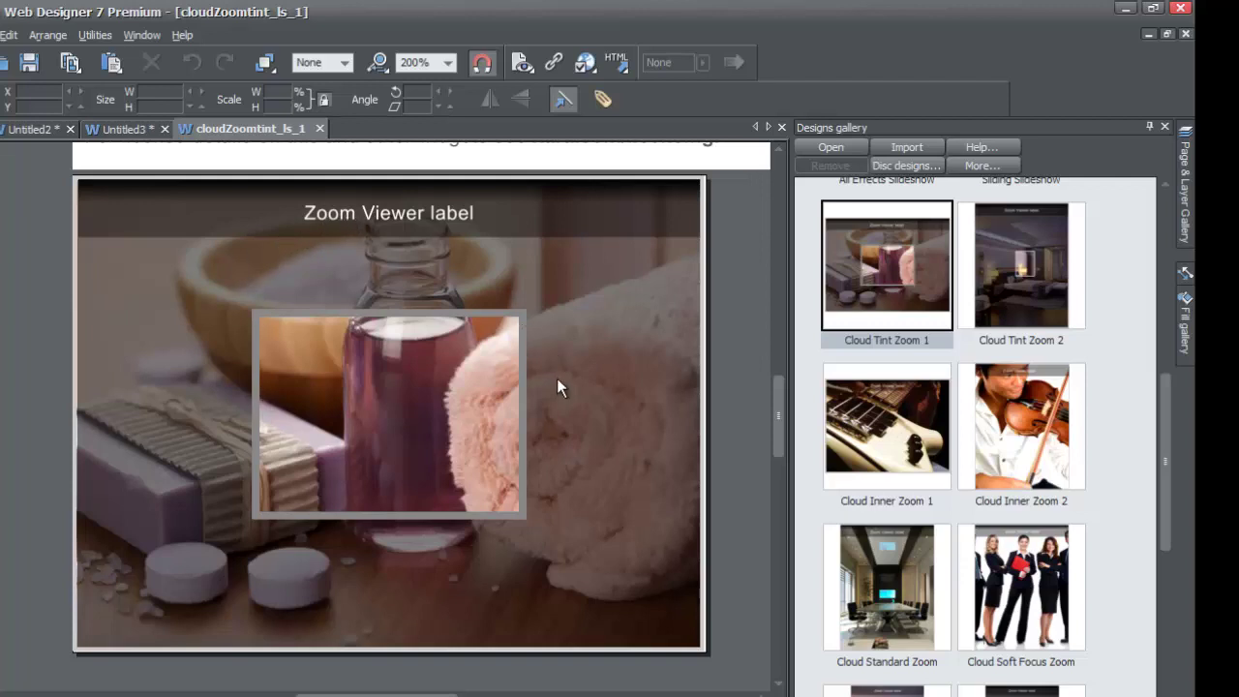
double_click(333, 210)
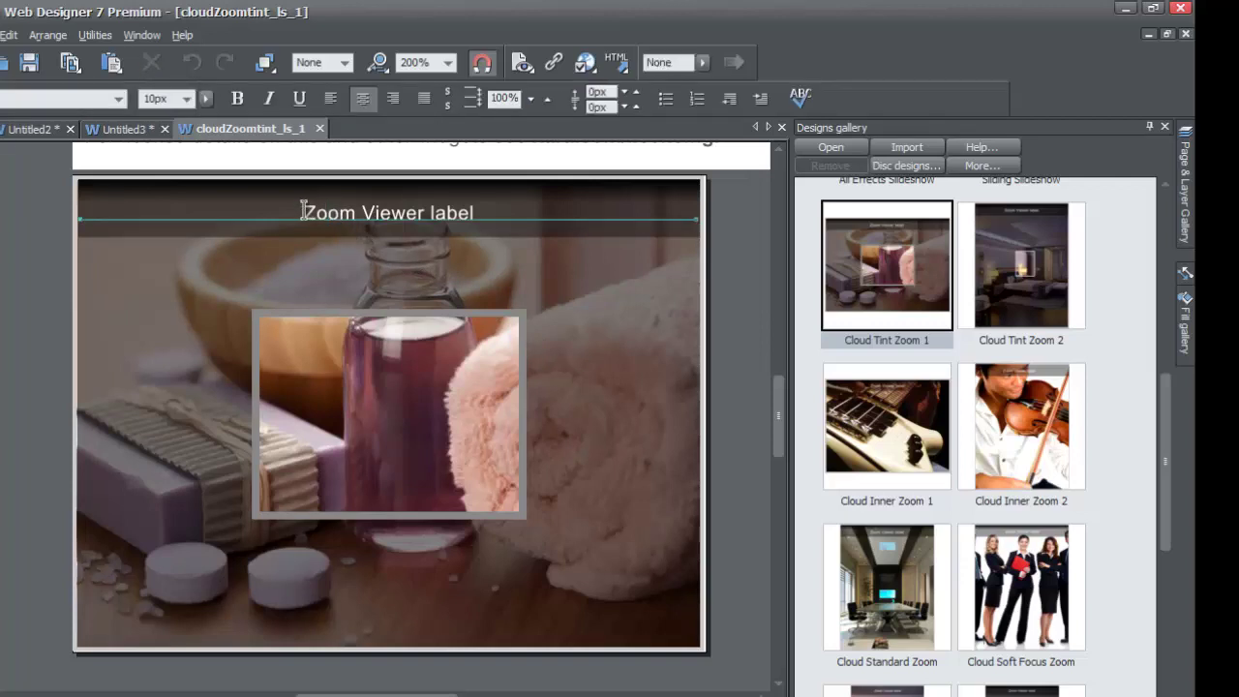
drag(303, 211, 475, 221)
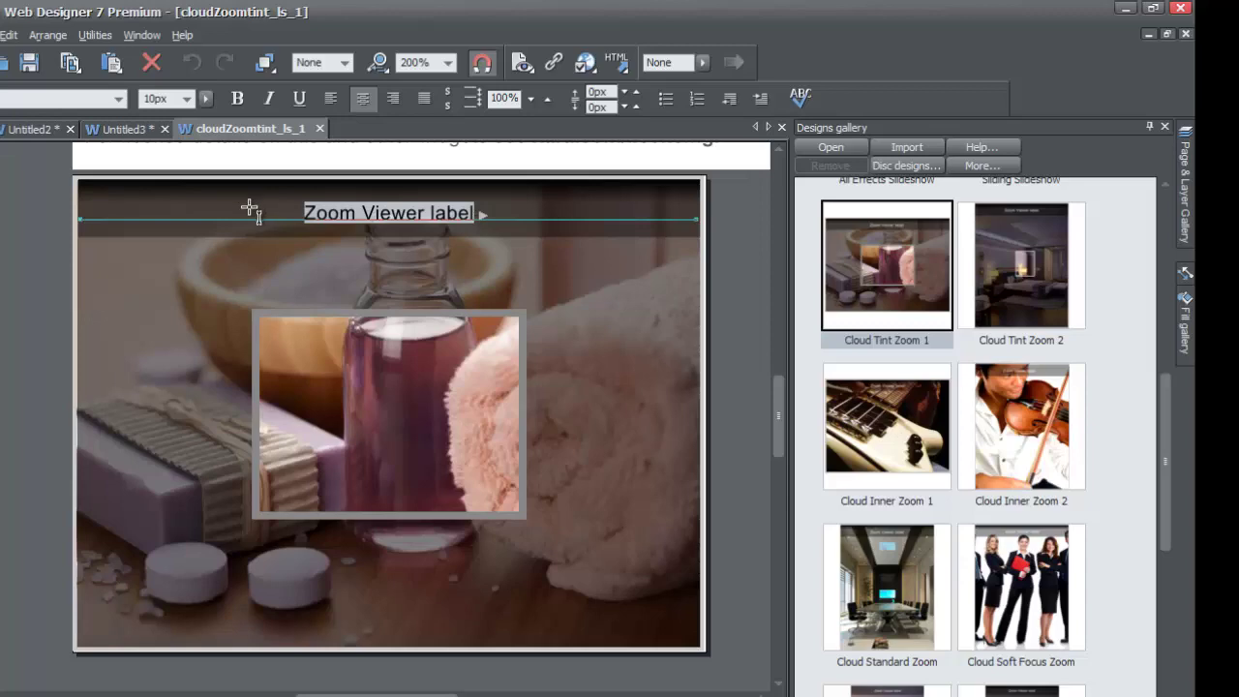
key(Escape)
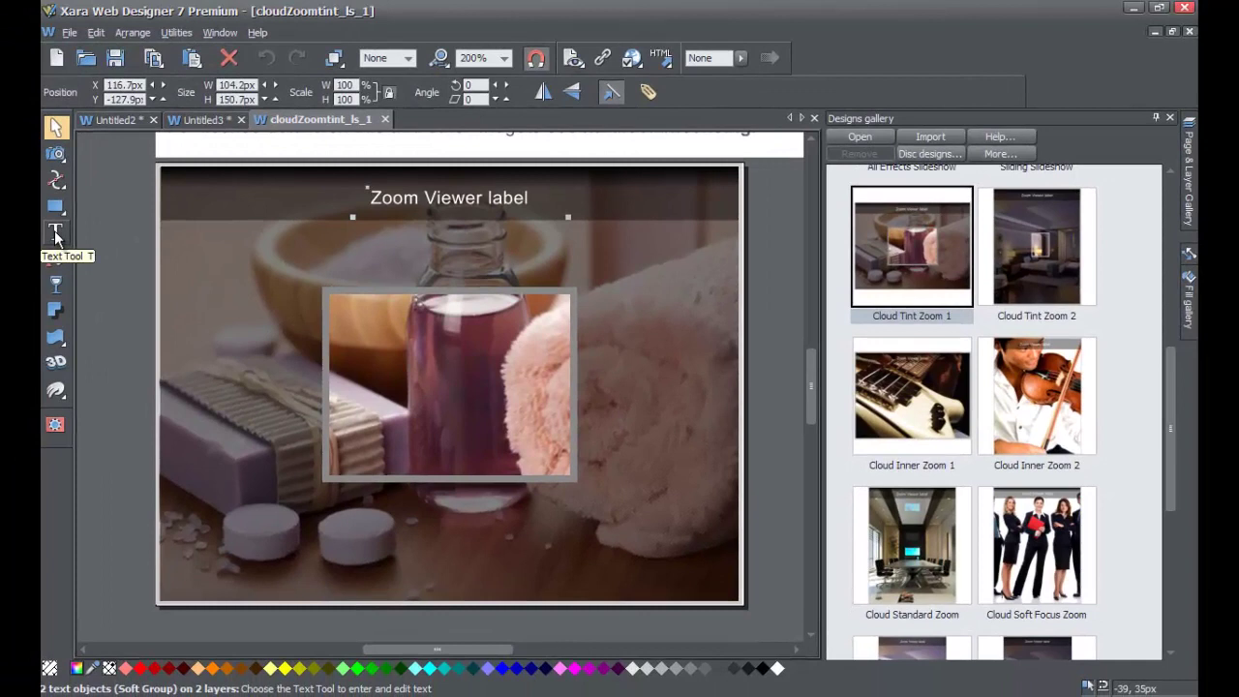
click(54, 231)
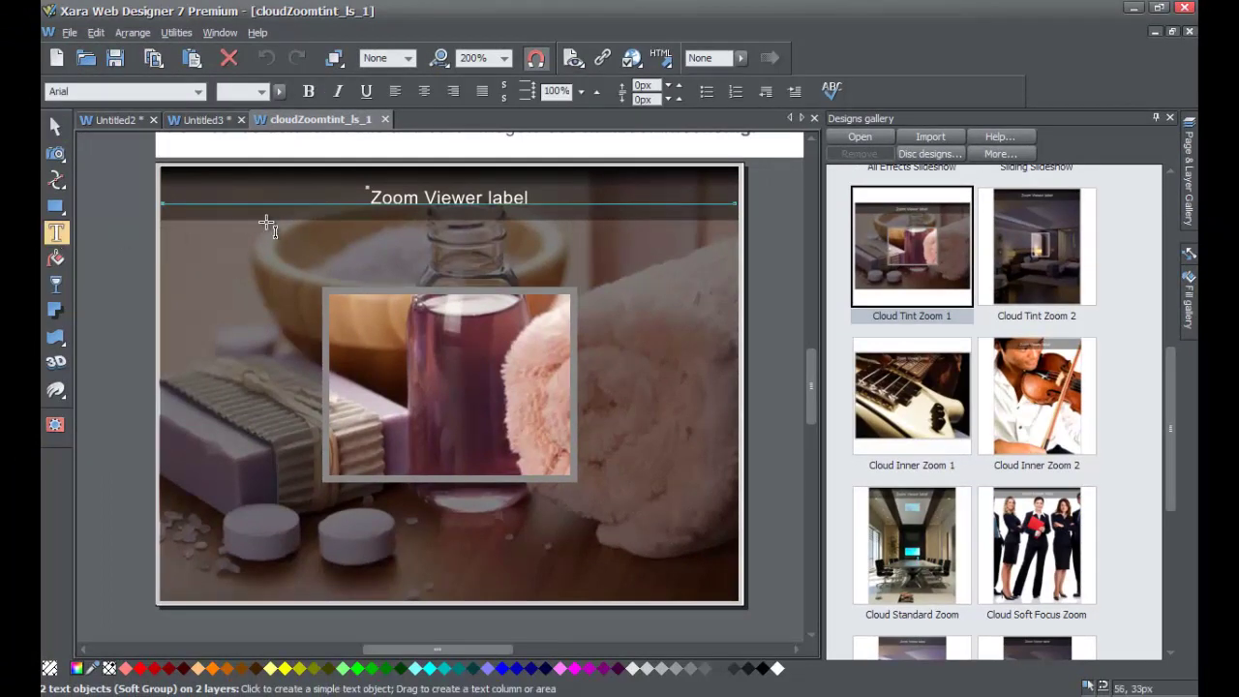
click(399, 194)
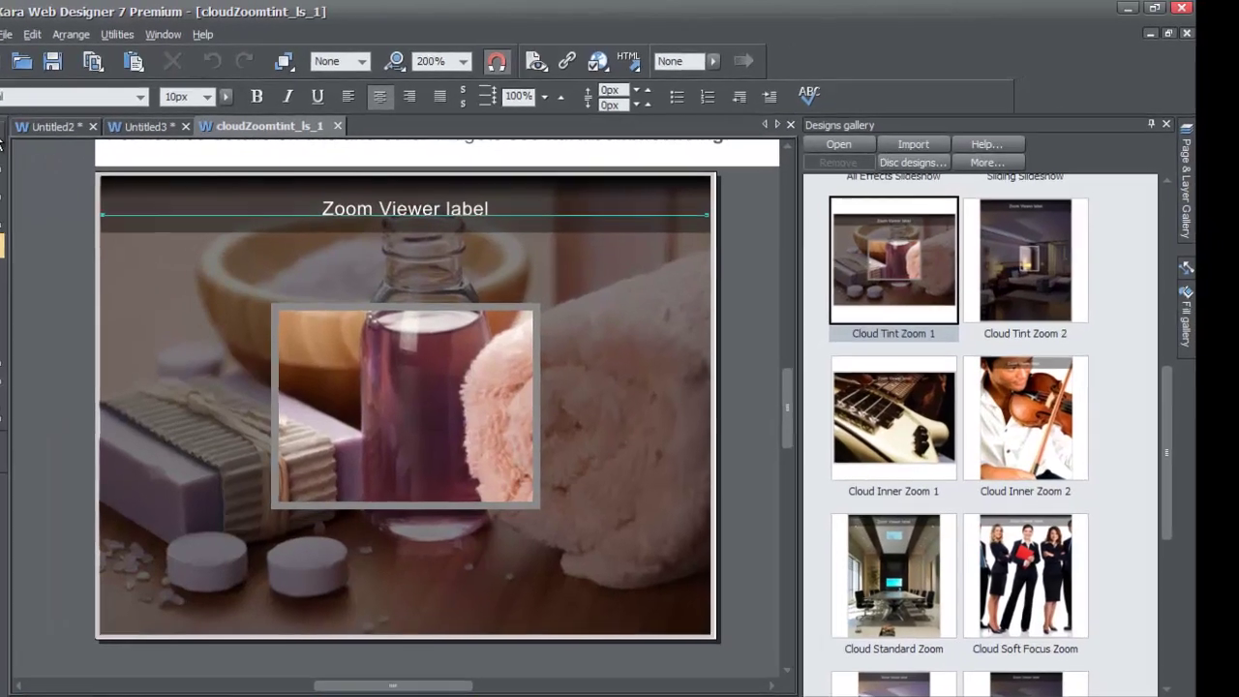
key(F2)
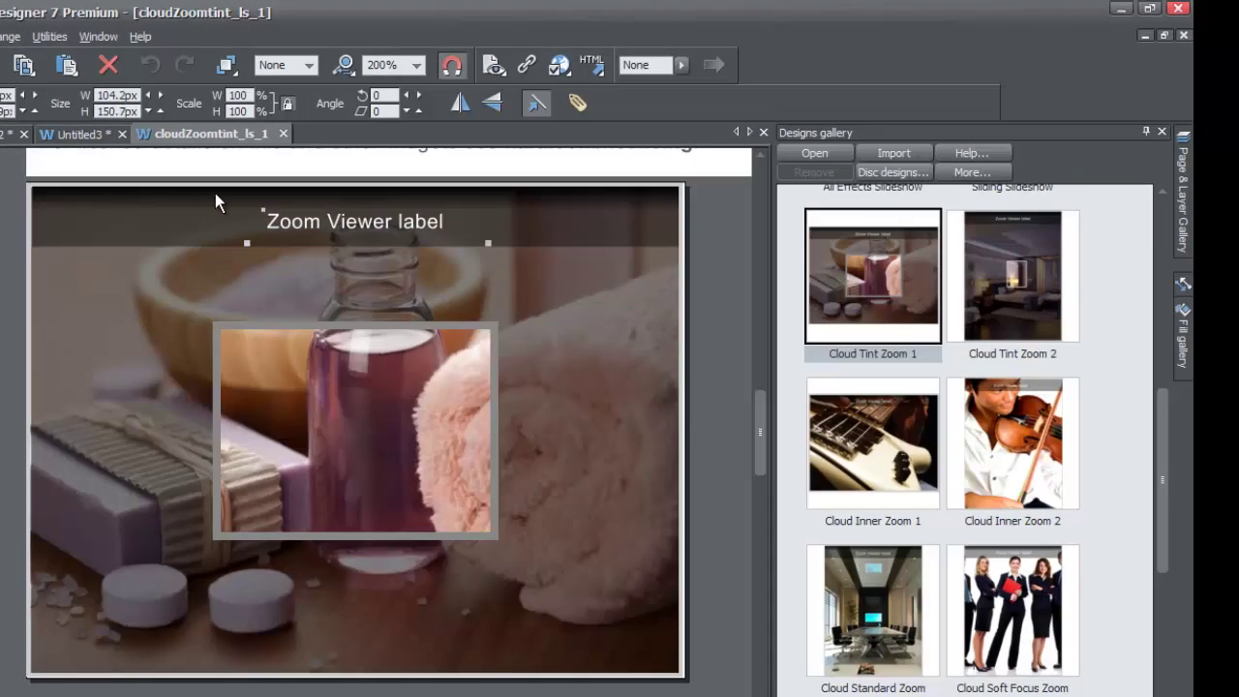
Step: Replace the "Zoom Viewer label" text above the widget image with "Bathroom Accessories"
double_click(295, 221)
drag(263, 221, 469, 230)
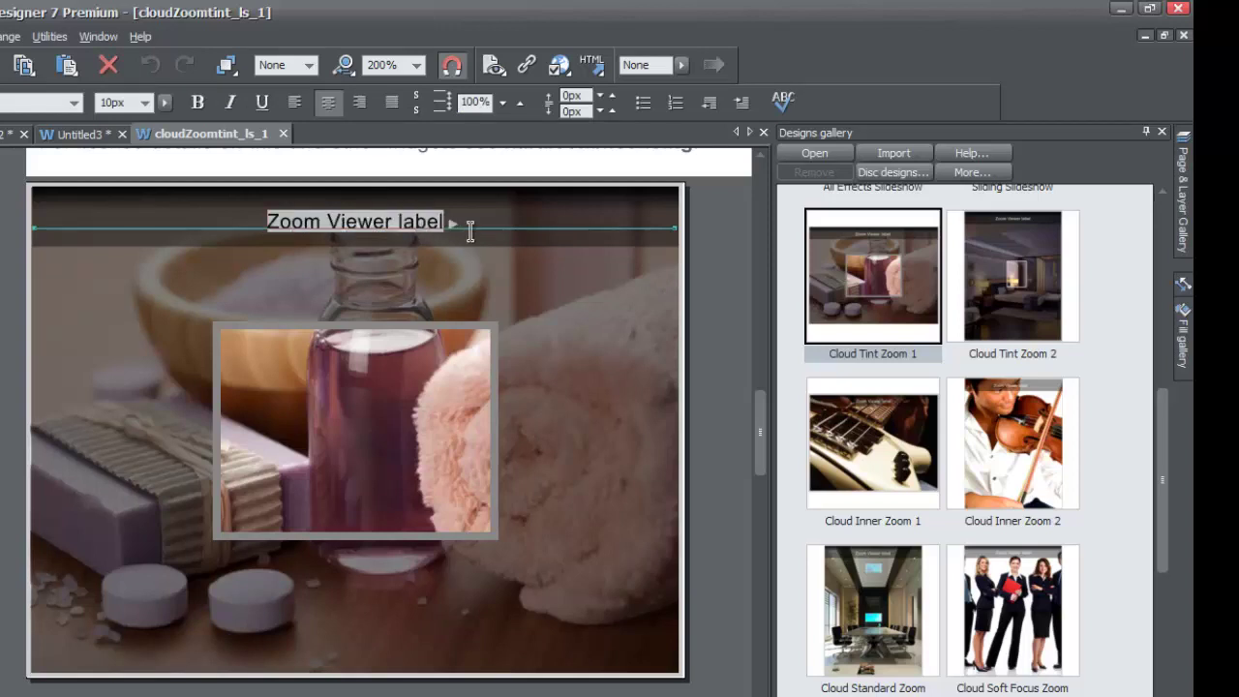
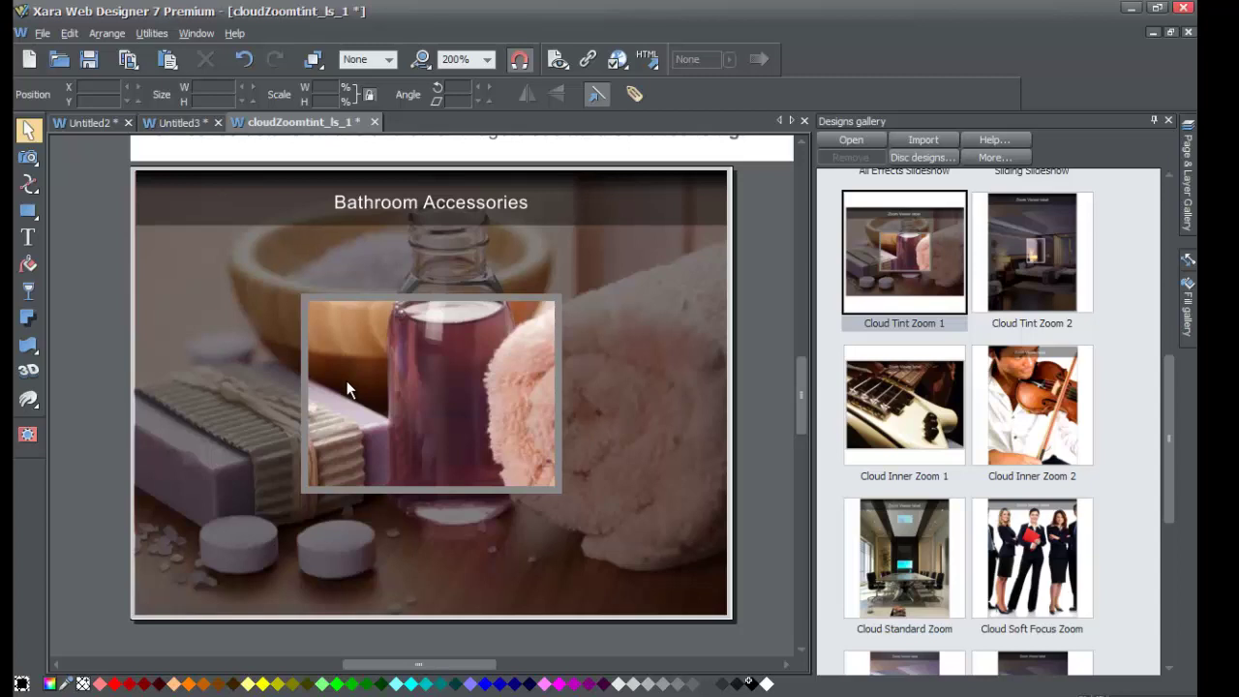
Step: Switch to Windows Explorer, open Sample Pictures inside My Pictures, and move its window so the widget image is accessible
scroll(797, 385, up, 2)
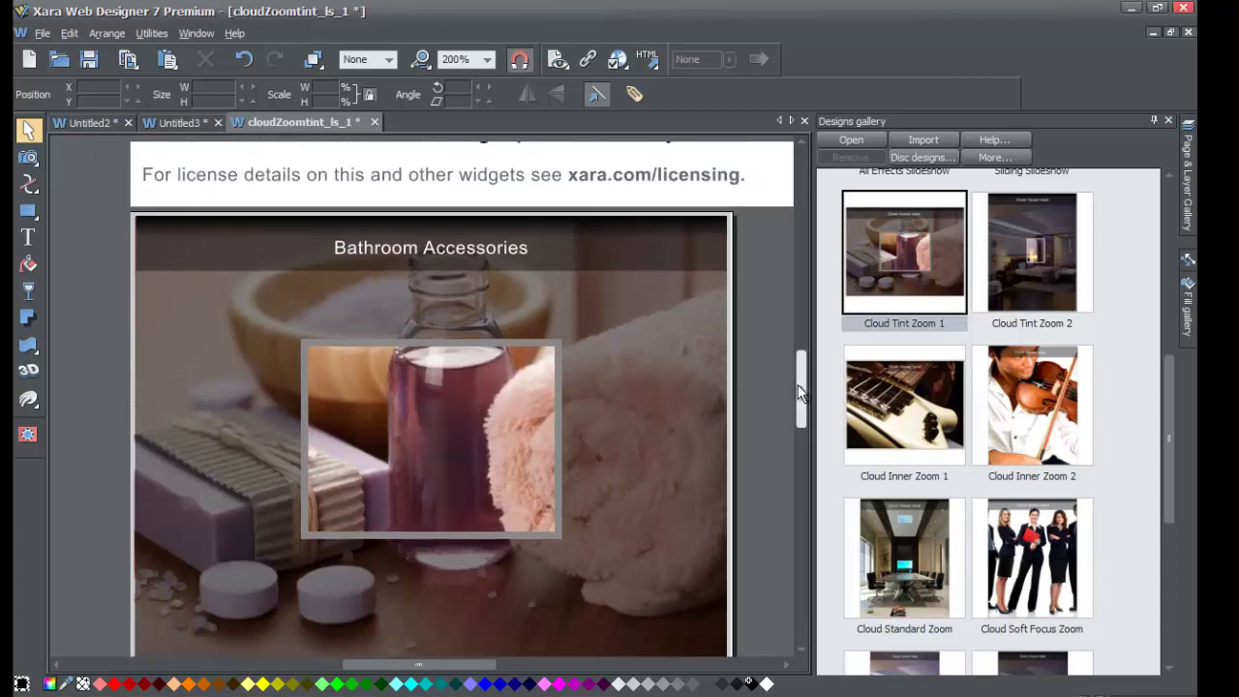
scroll(799, 402, down, 2)
scroll(800, 400, up, 1)
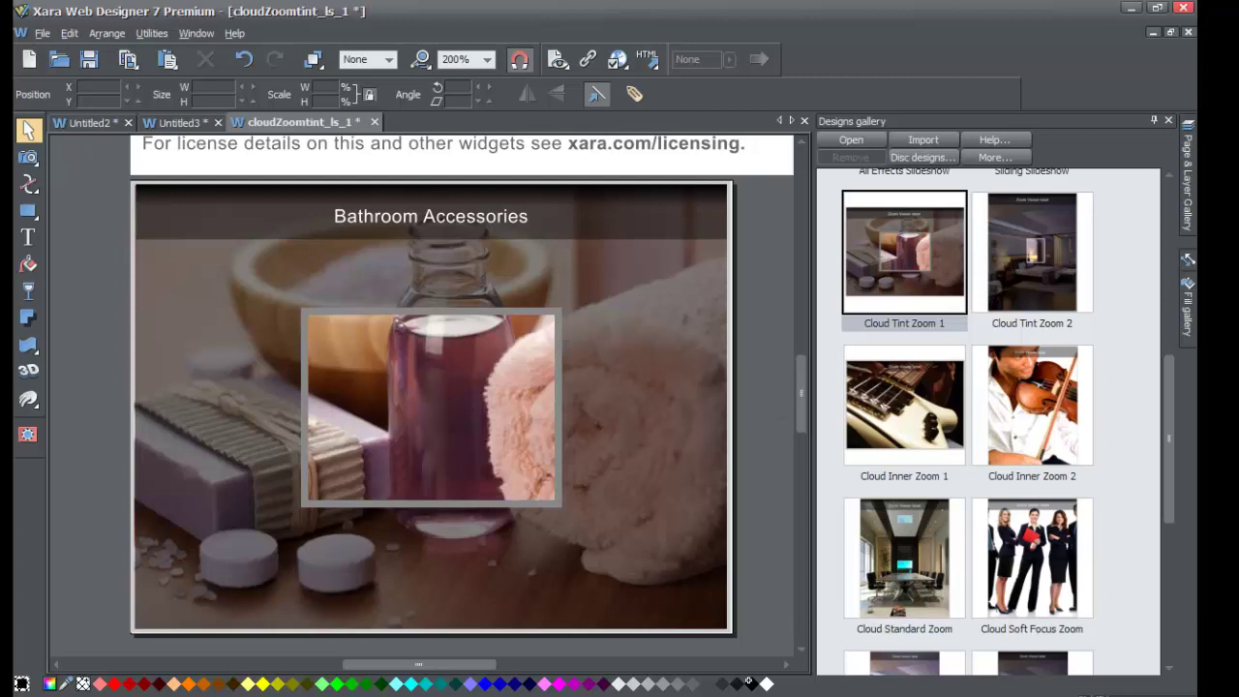
key(super)
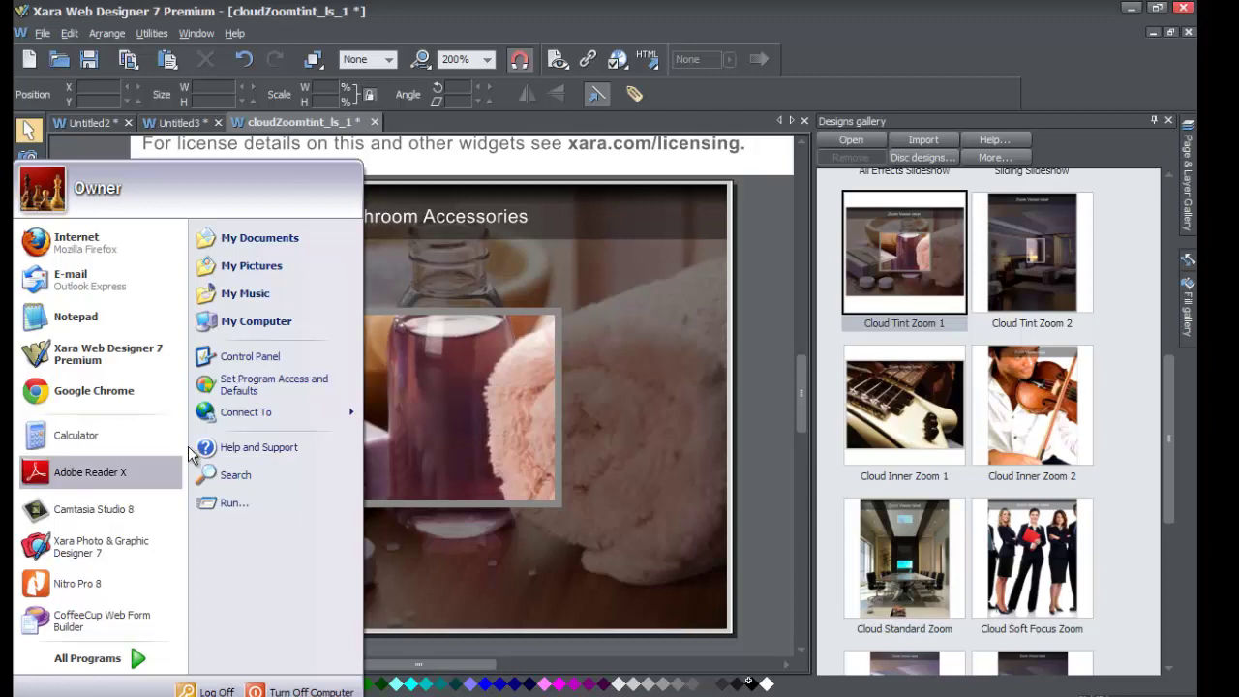
click(250, 265)
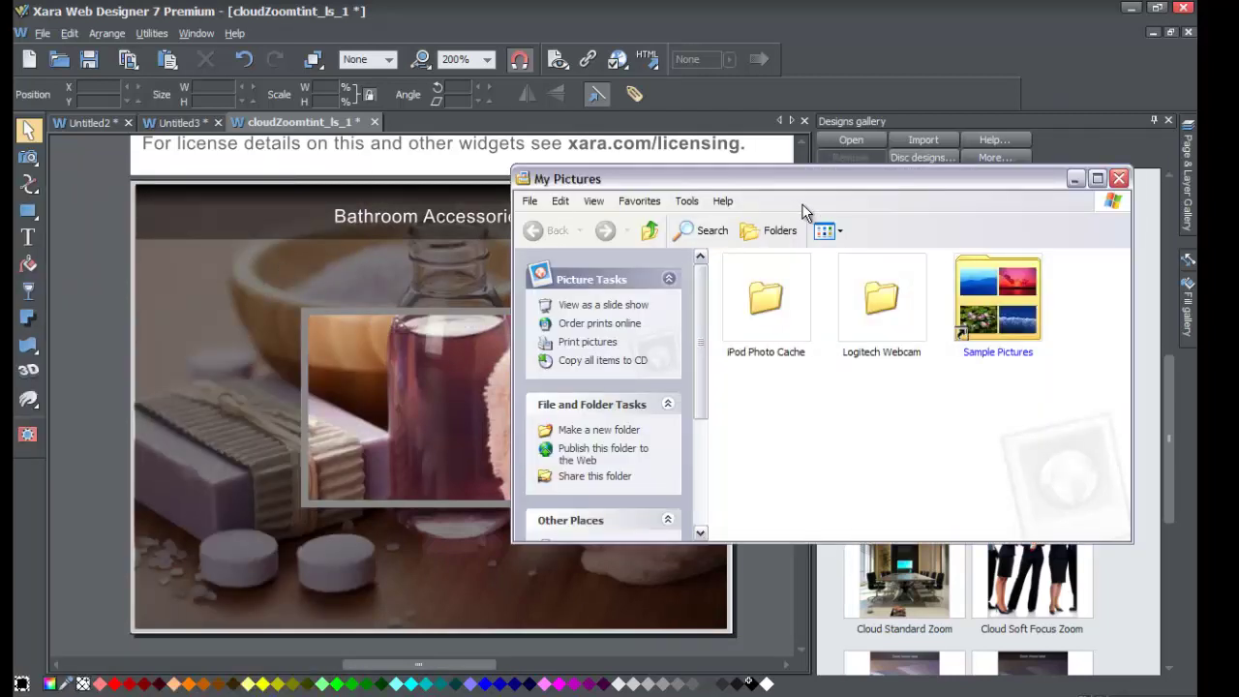
double_click(1004, 296)
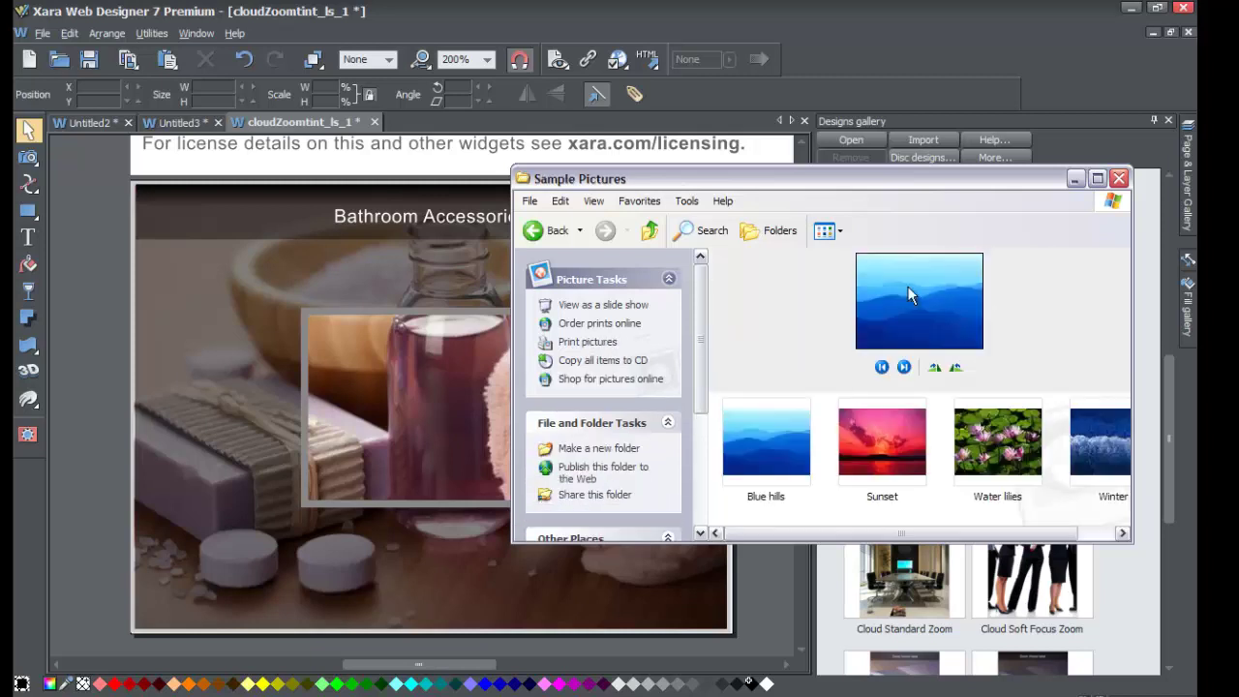
click(551, 233)
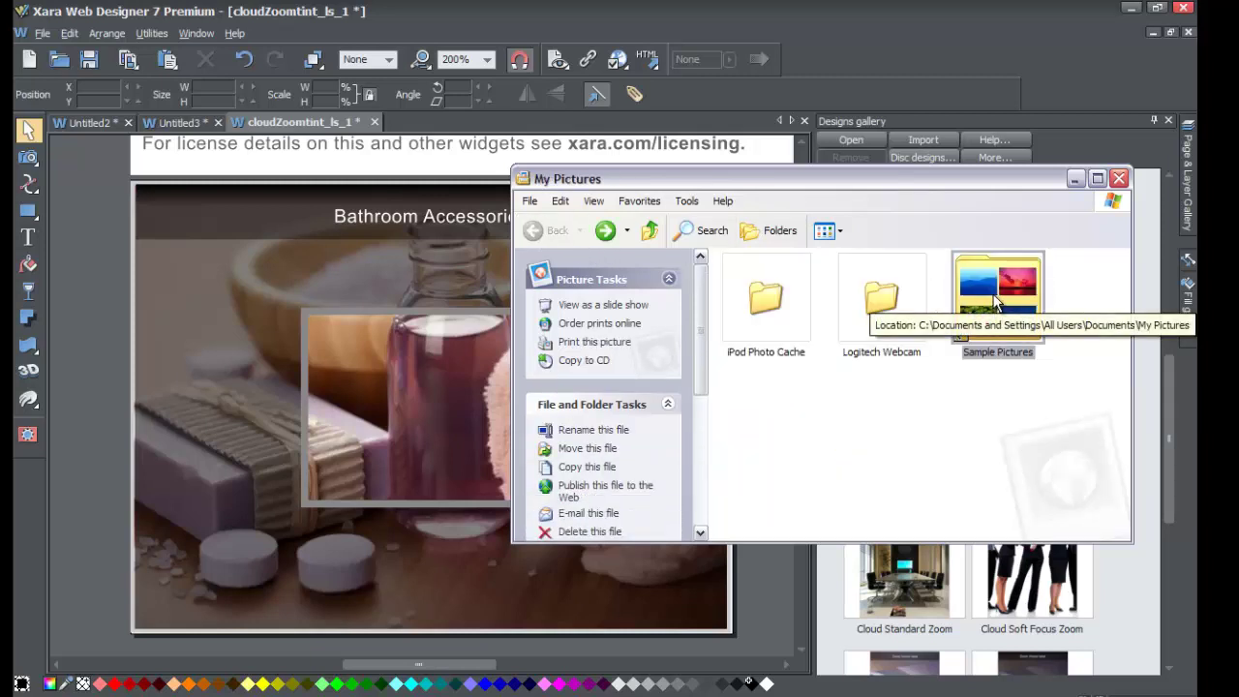
double_click(997, 303)
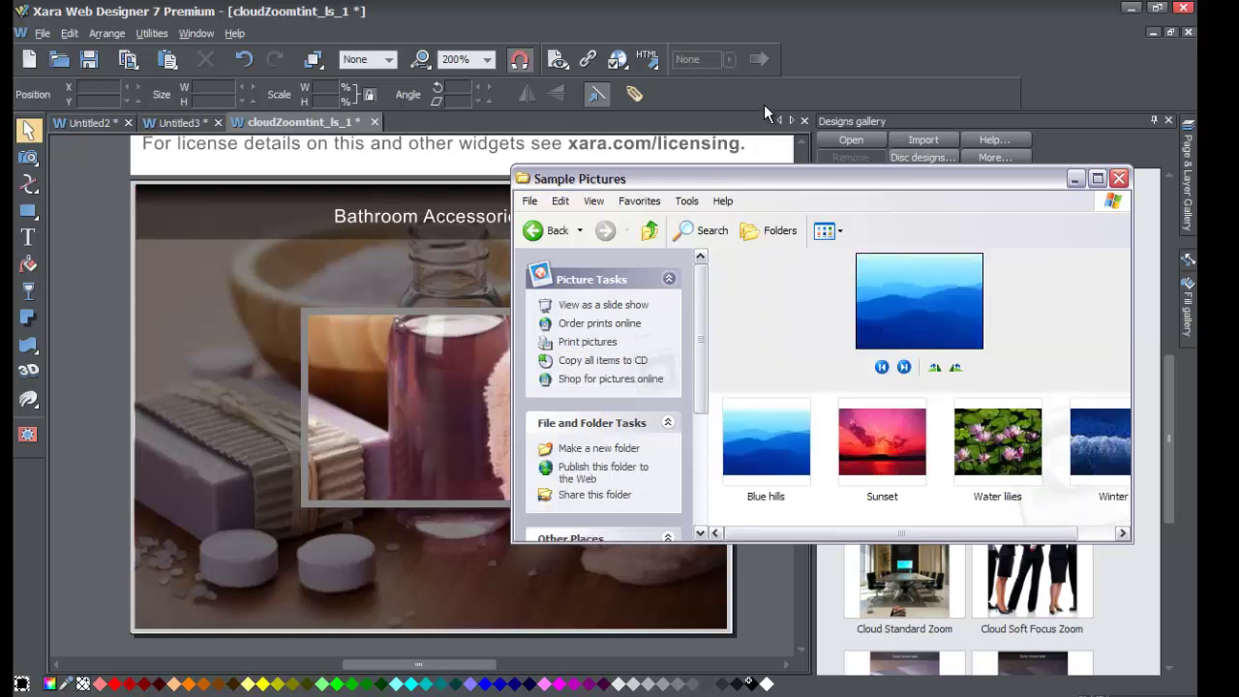
drag(732, 178, 875, 185)
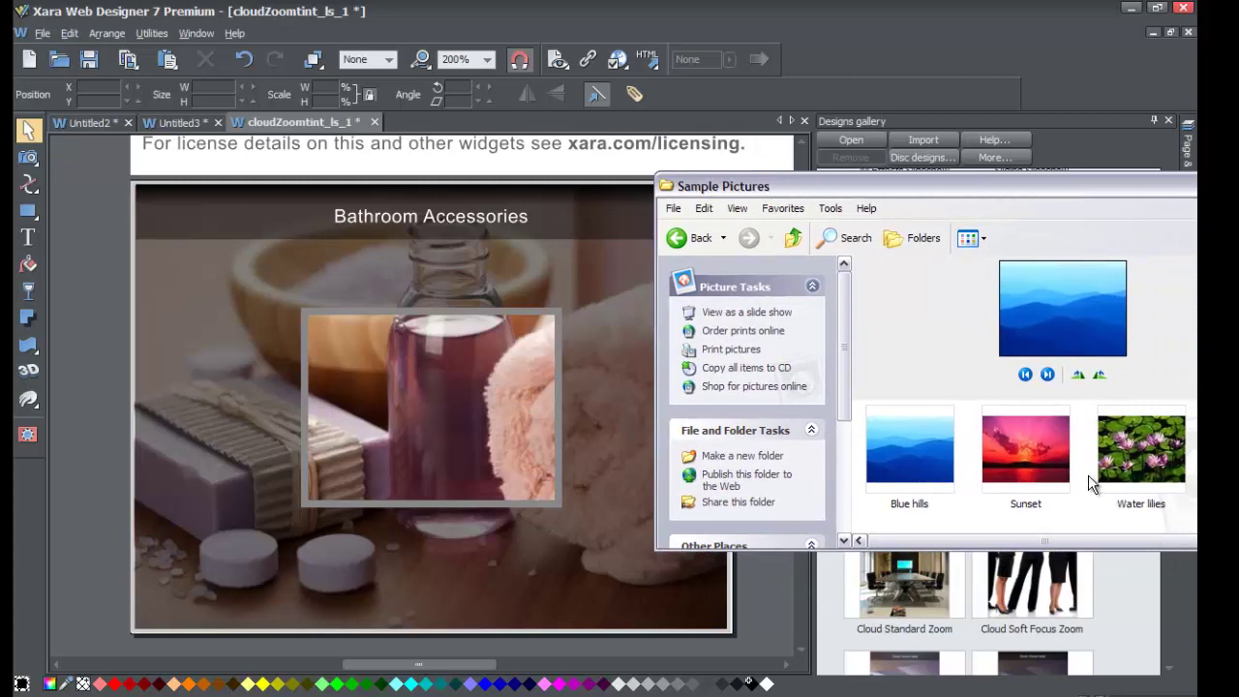
Step: Try the Water lilies picture from Sample Pictures as the widget's image, close the folder window, and undo the image replacement
drag(1127, 464, 561, 455)
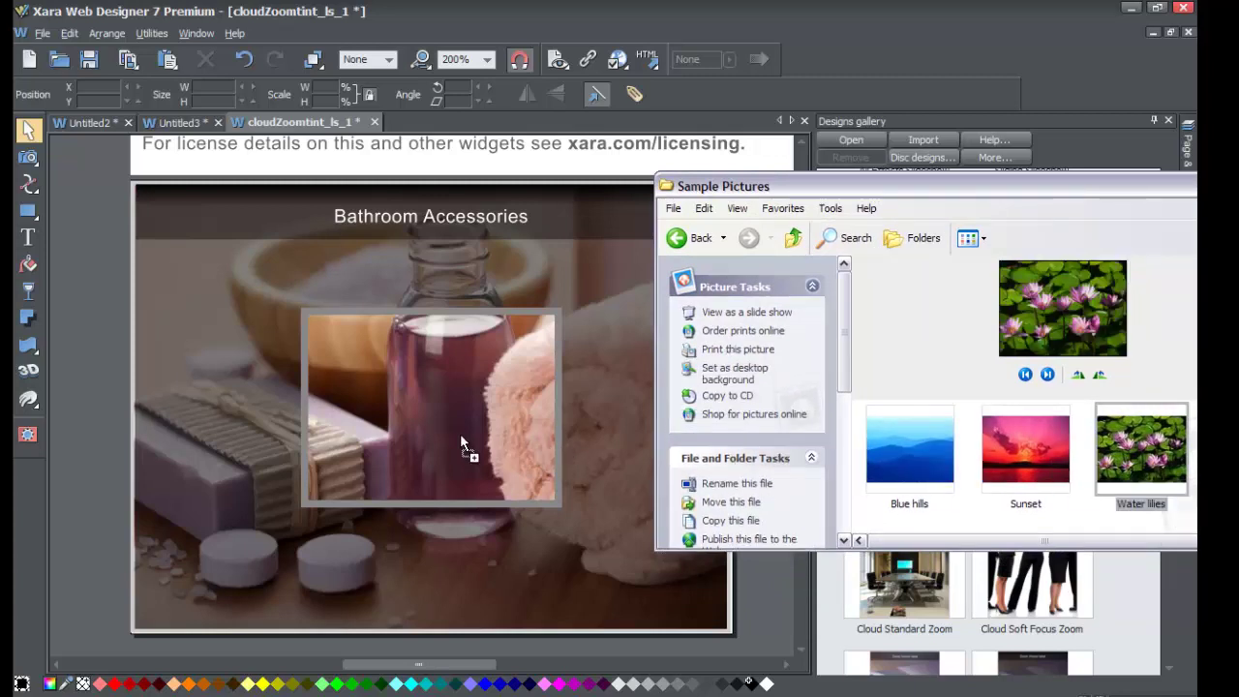
drag(460, 433, 460, 435)
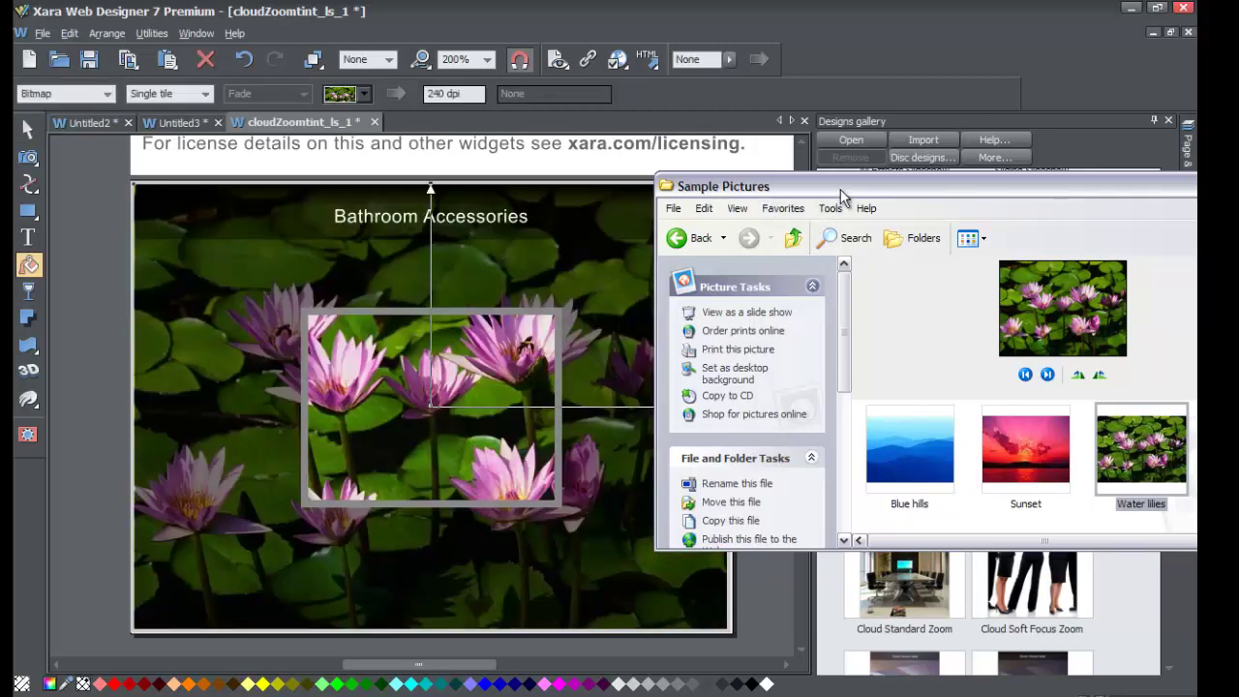
drag(840, 196, 613, 217)
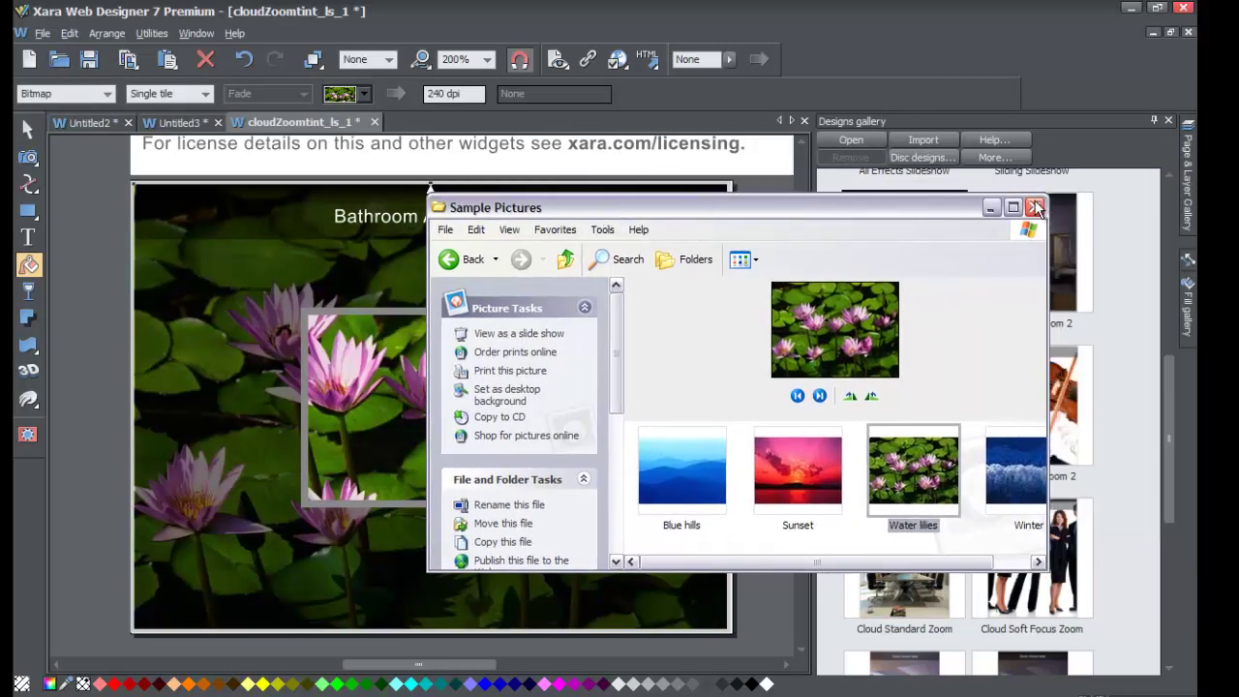
click(1035, 207)
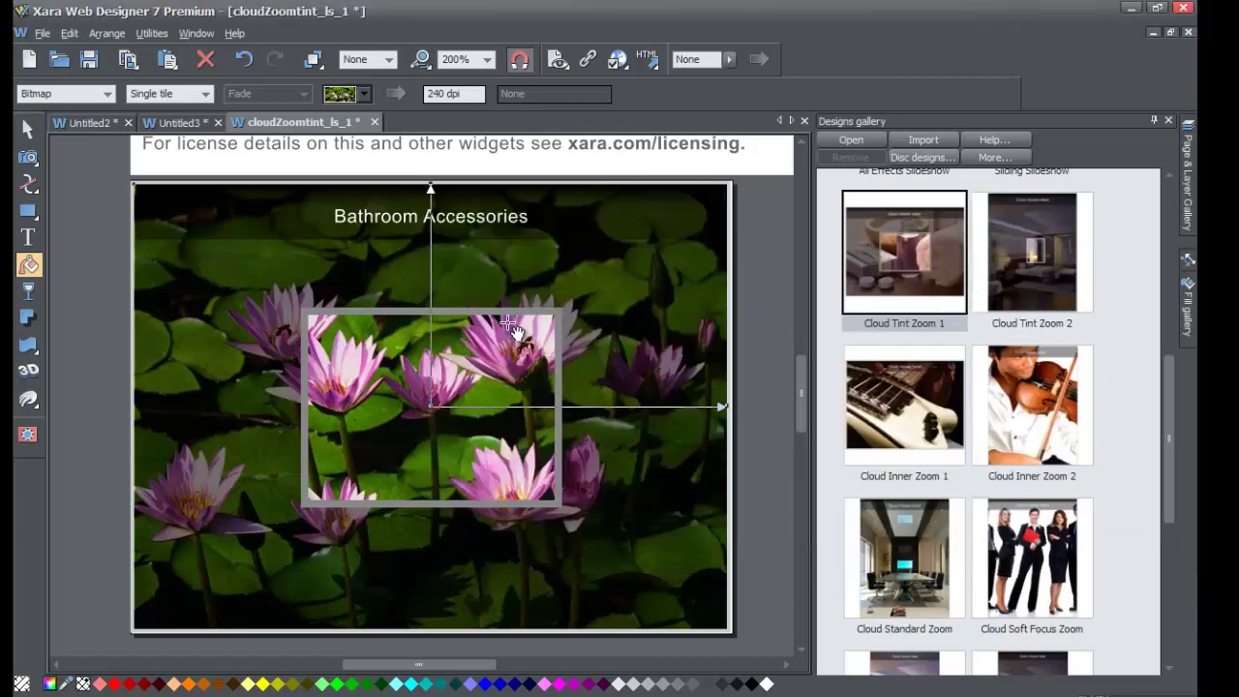
click(249, 59)
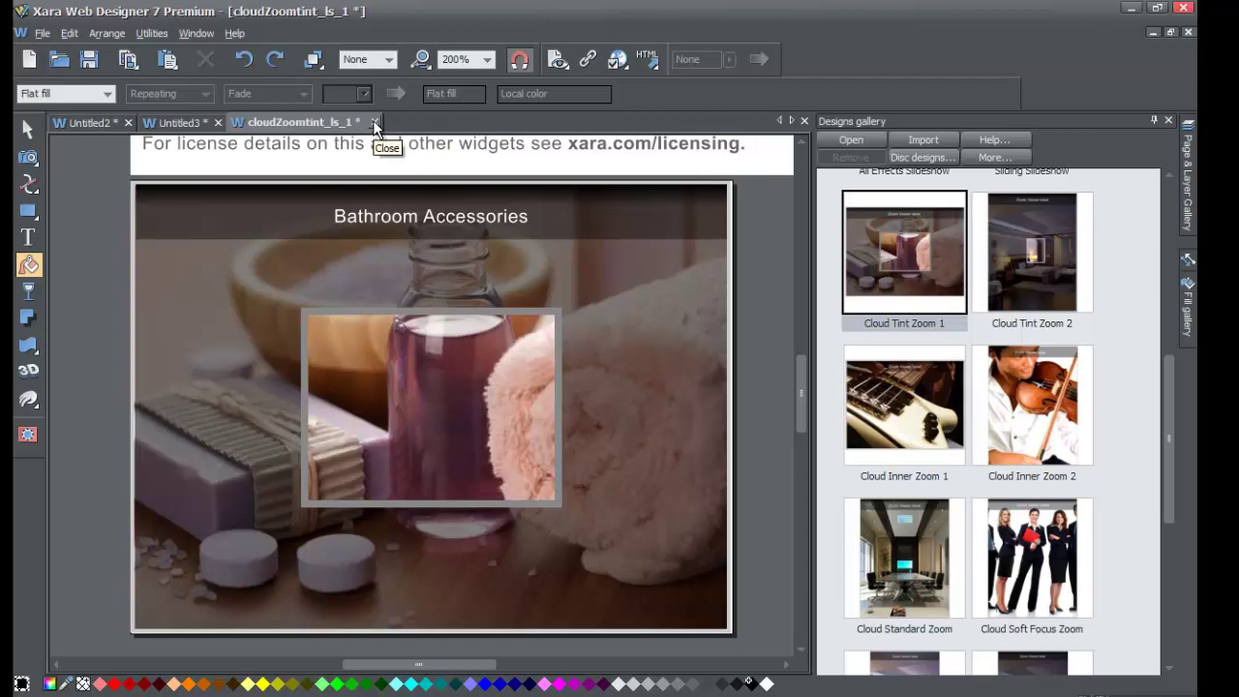
Step: Close the cloudZoomtint_ls_1 widget document and save its changes to return to the web page
click(374, 122)
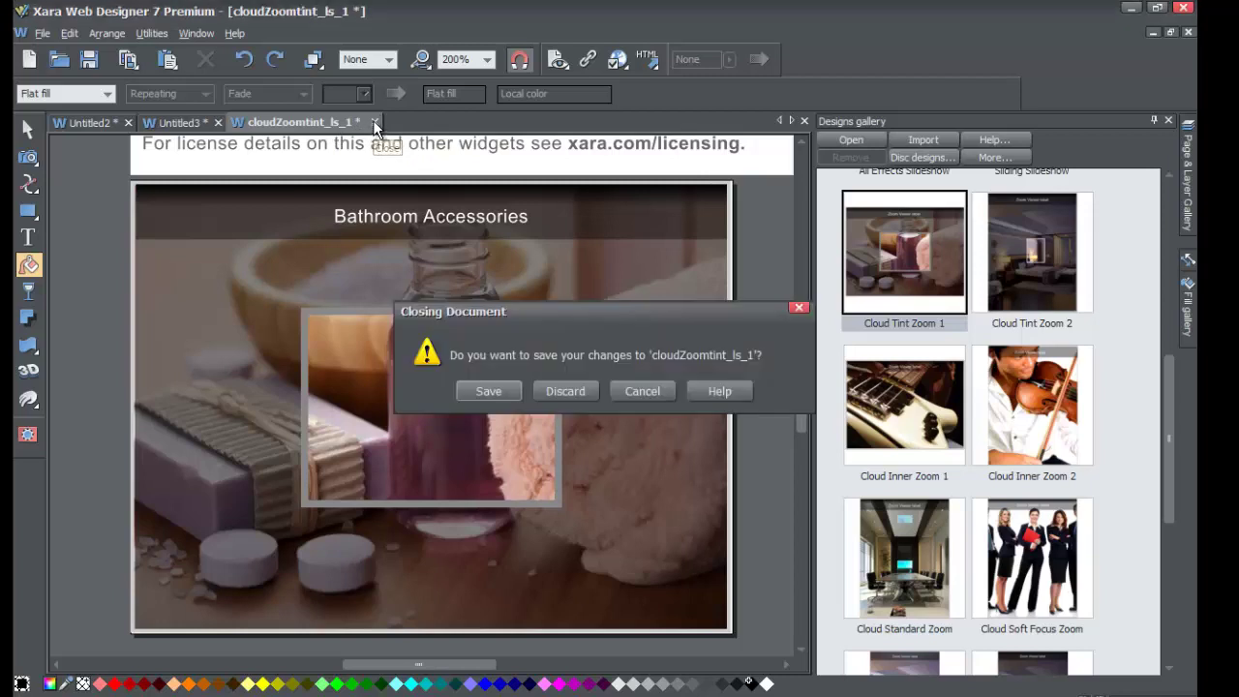
click(489, 391)
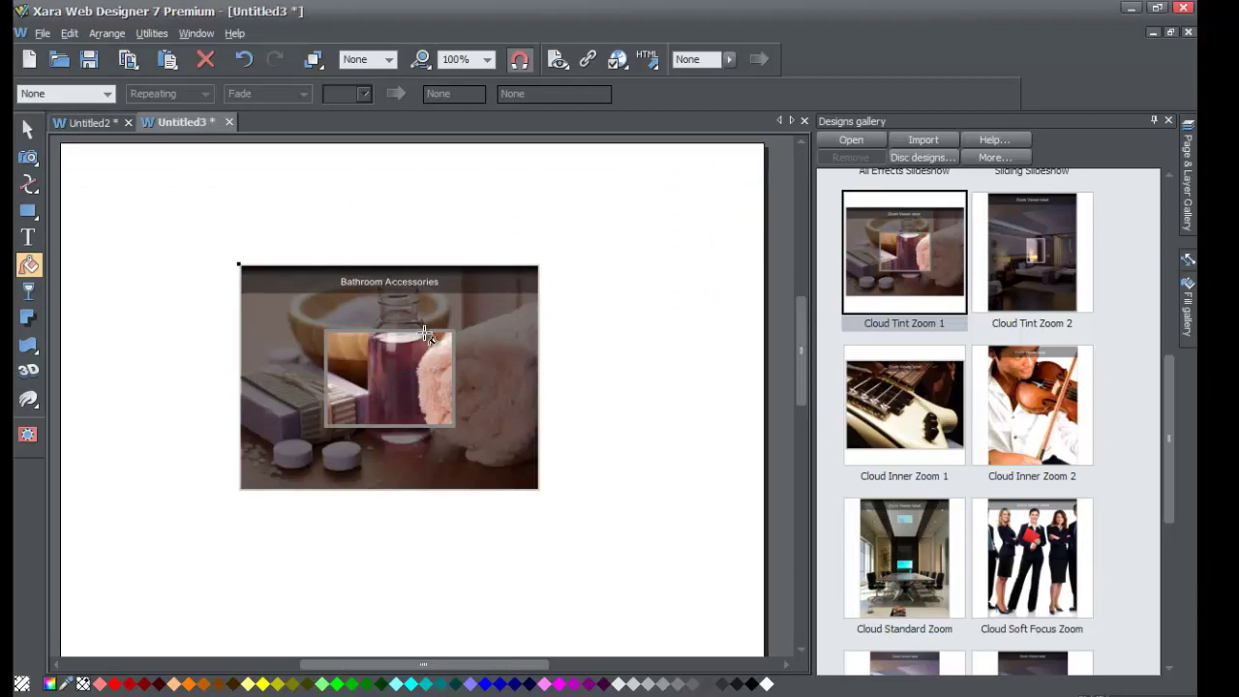
Step: Preview the website, check how the Bathroom Accessories zoom widget behaves over its image, and close the preview
click(37, 36)
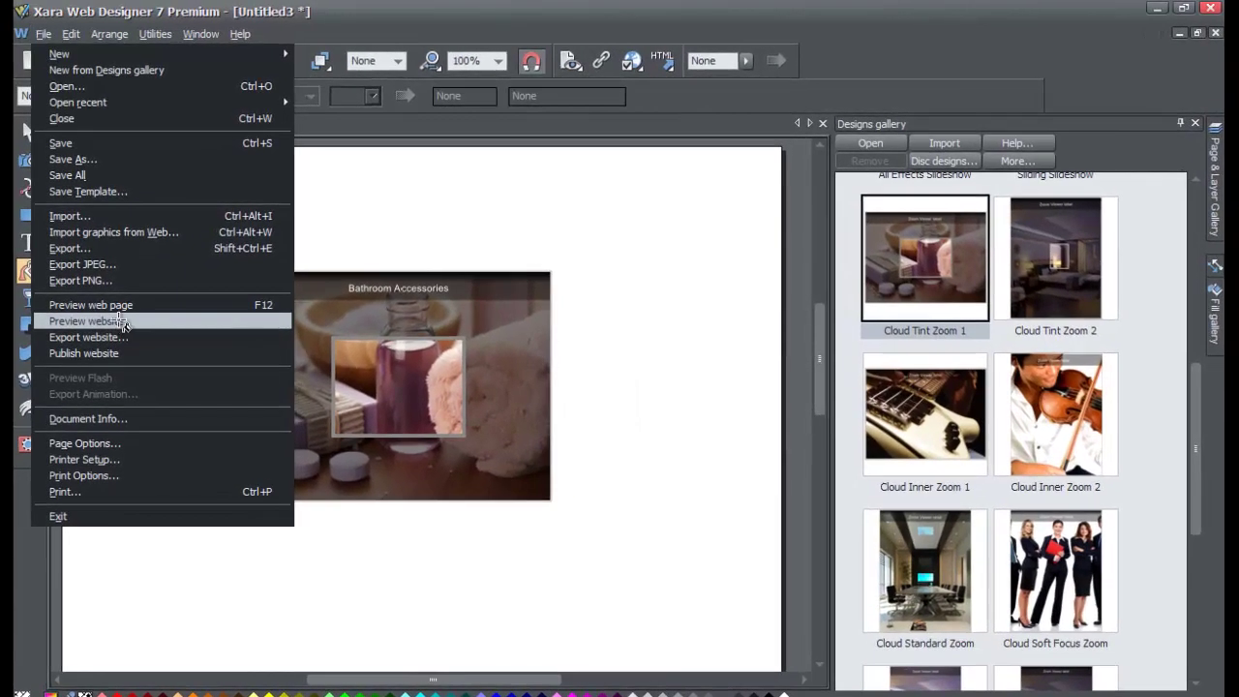
click(118, 318)
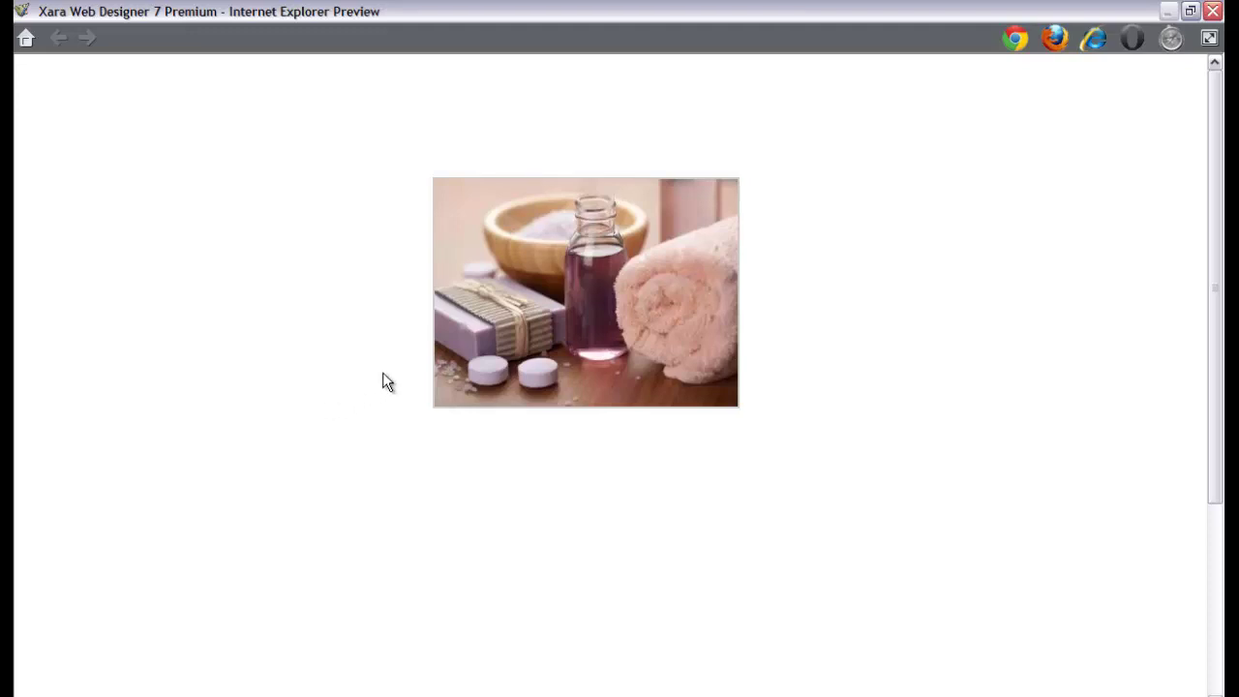
mouse_move(527, 314)
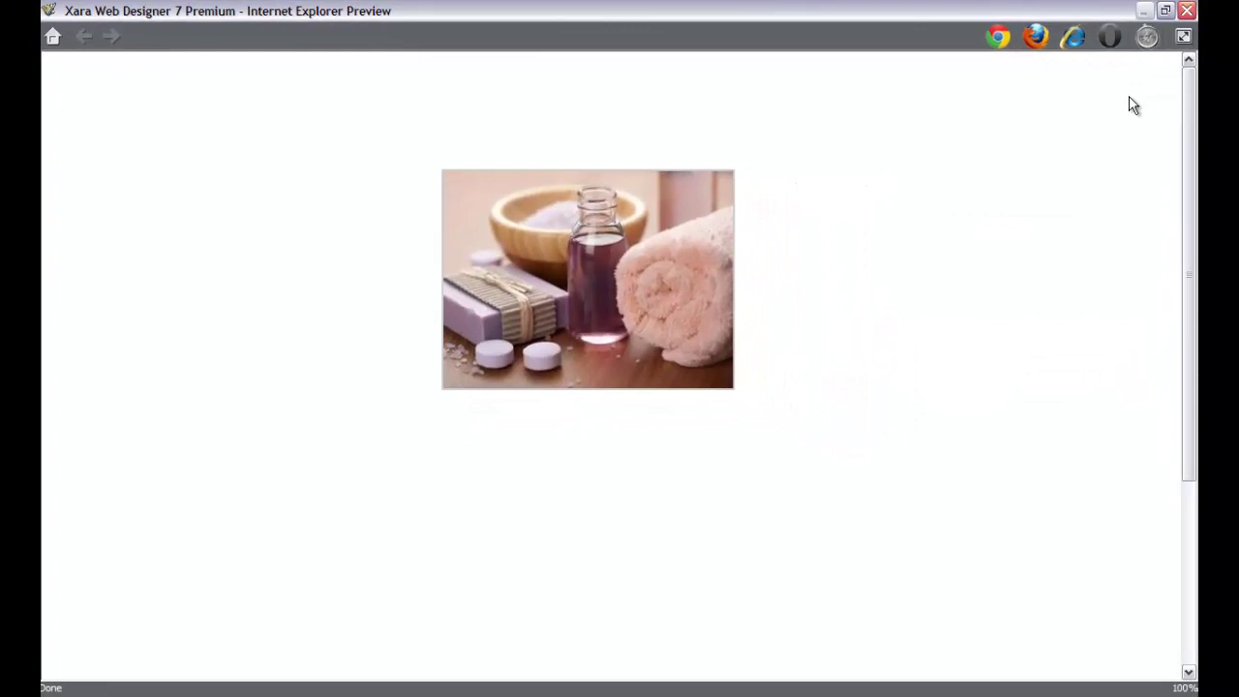
click(1186, 10)
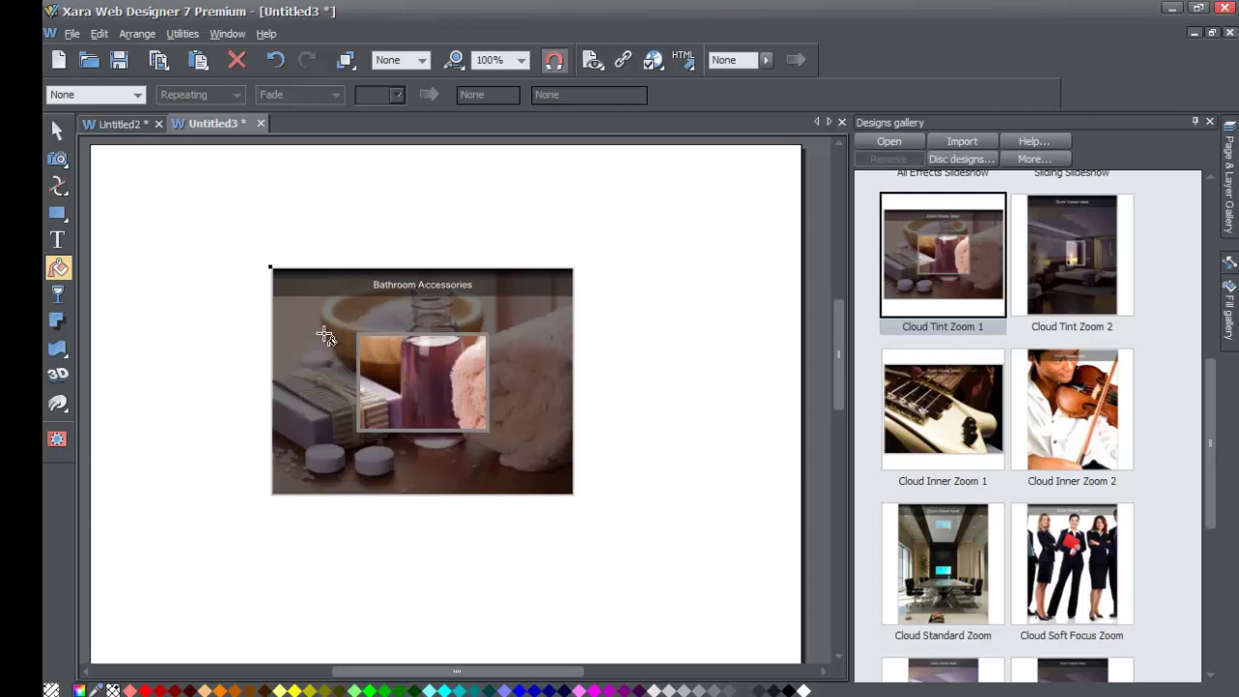
Step: Delete the Bathroom Accessories widget and place the Cloud Standard Zoom widget on the page at about X 255 px, Y 119 px
click(59, 135)
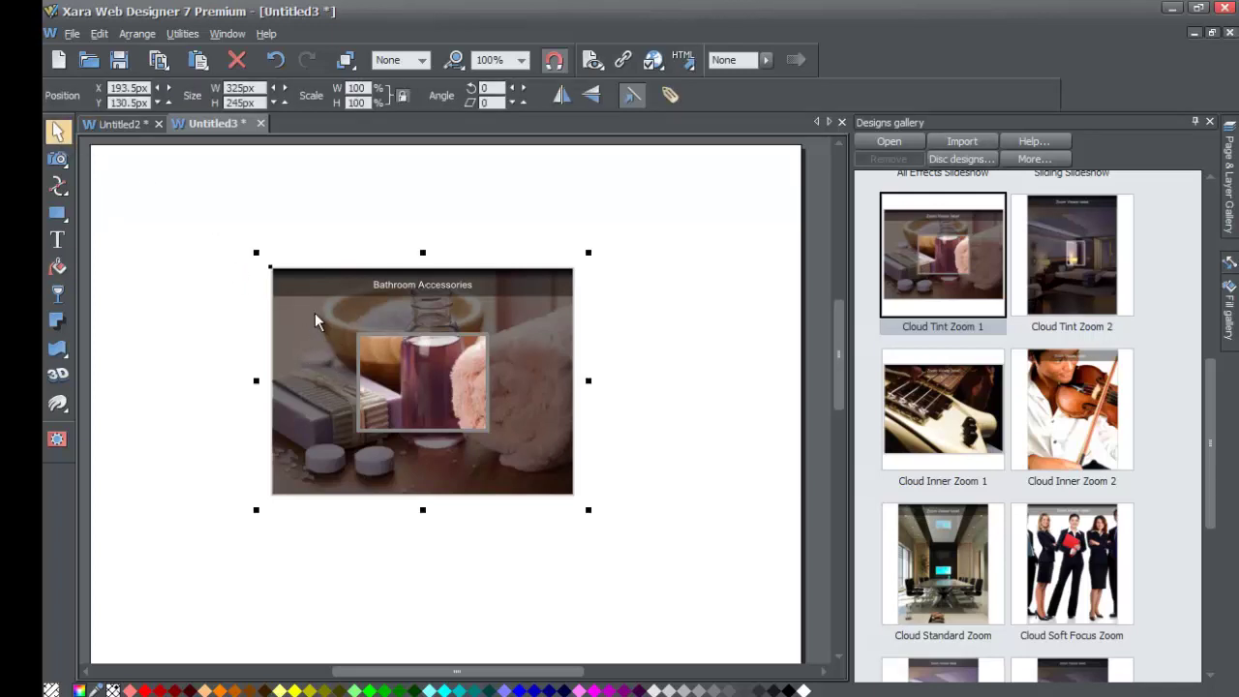
key(Delete)
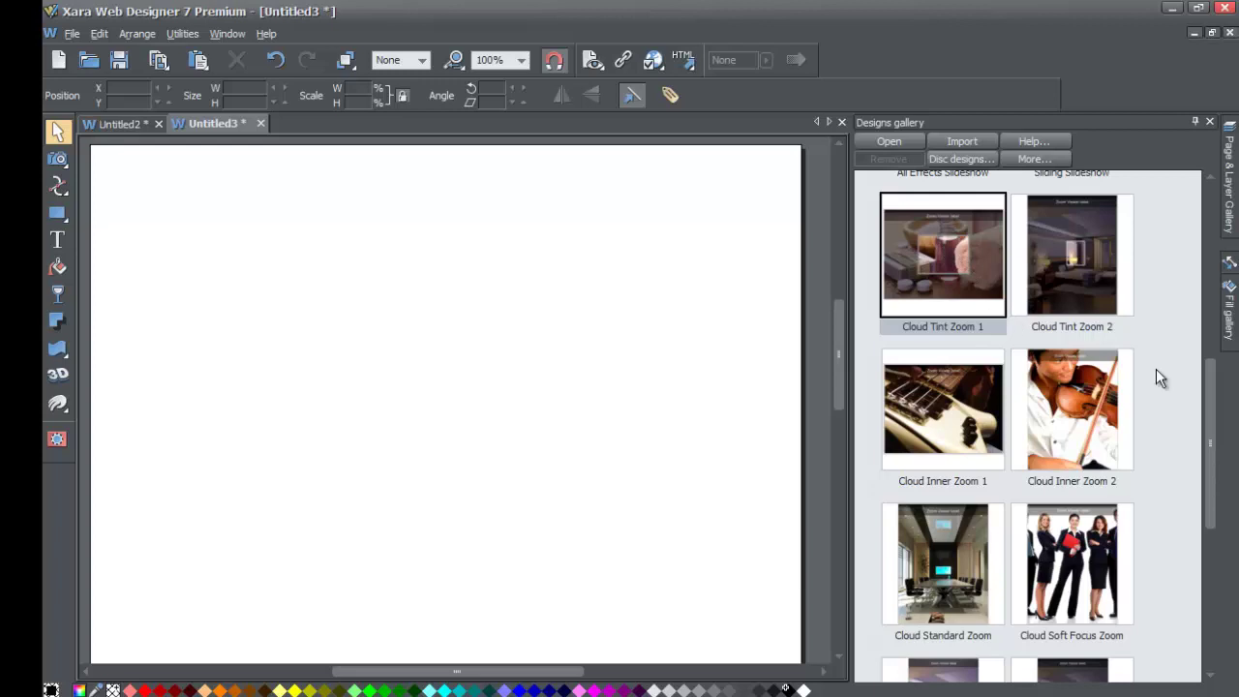
drag(1214, 432, 1215, 467)
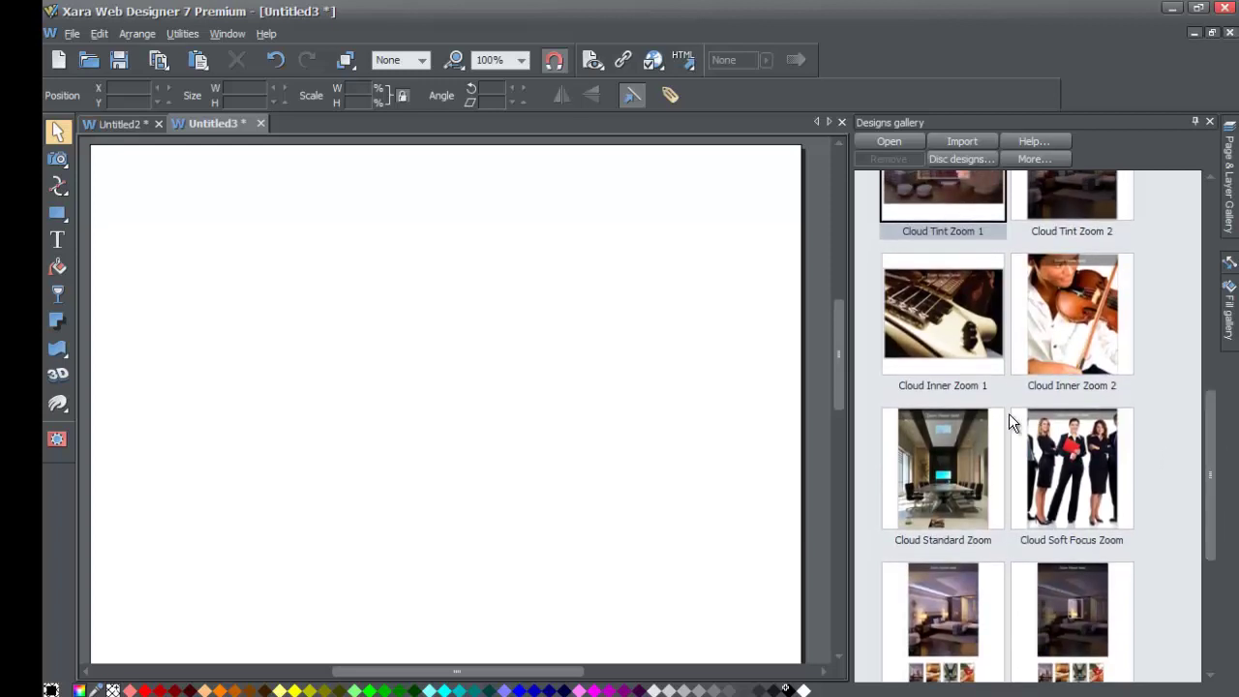
drag(932, 484, 489, 407)
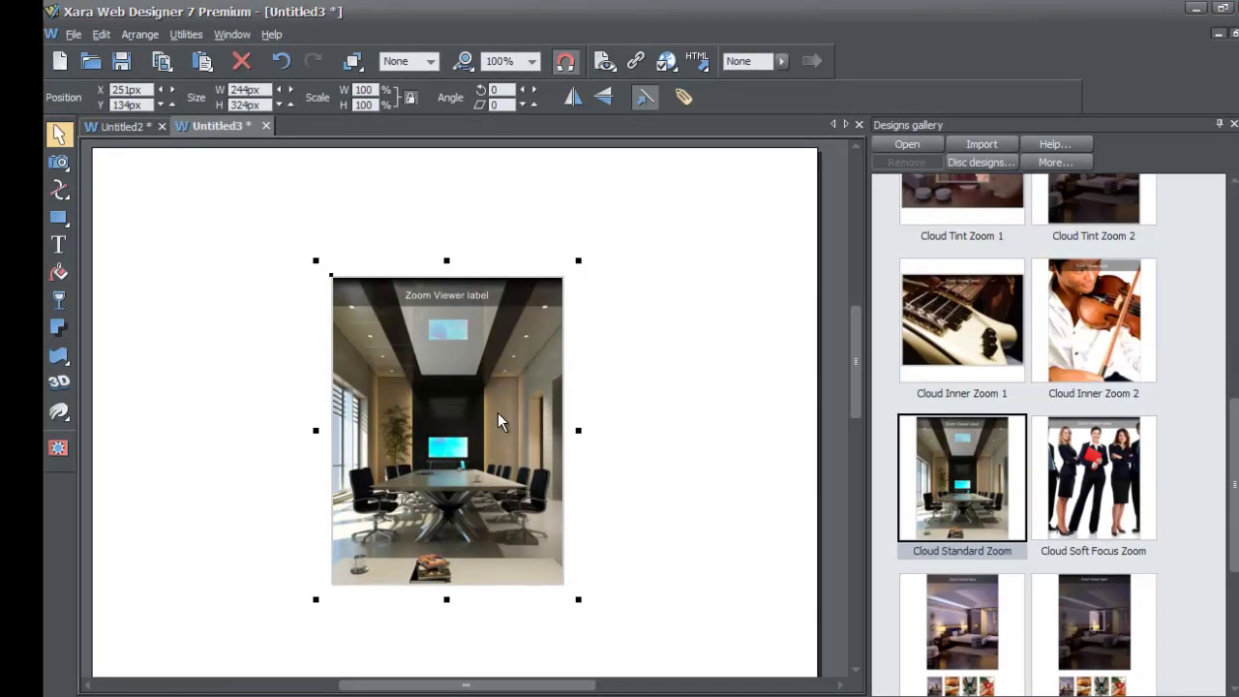
drag(498, 413, 502, 399)
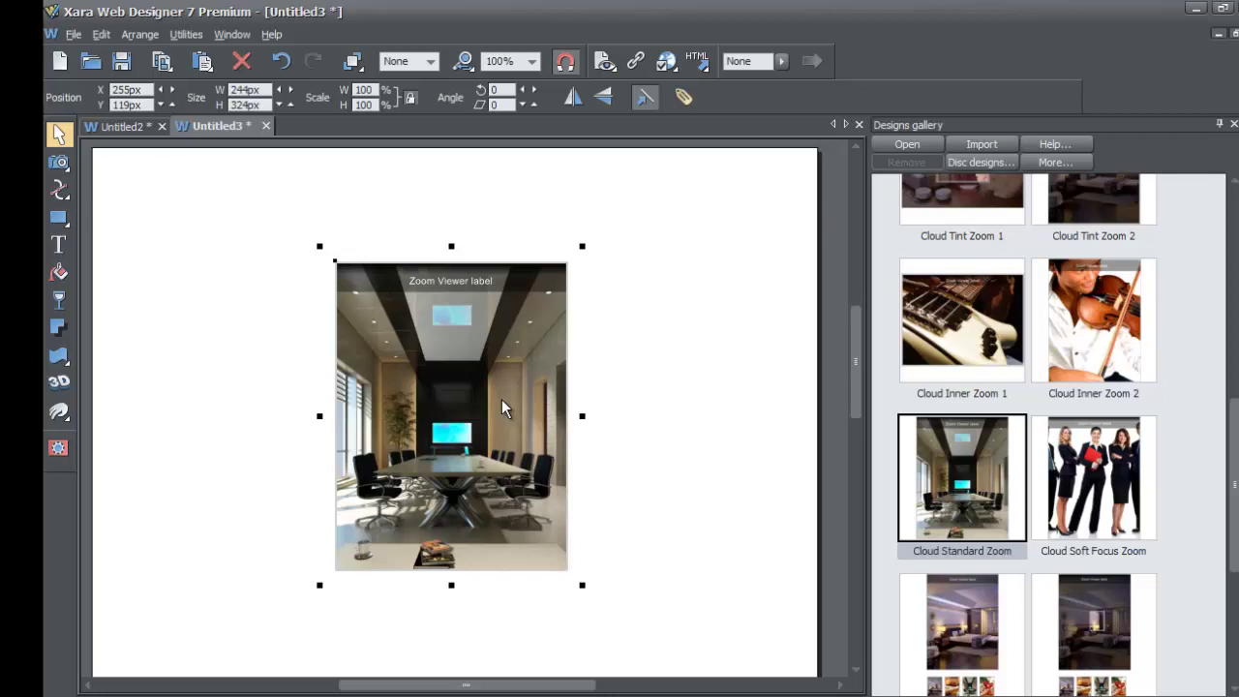
Step: Open the Cloud Standard Zoom widget for editing and inspect its image and label at 200% zoom
double_click(501, 399)
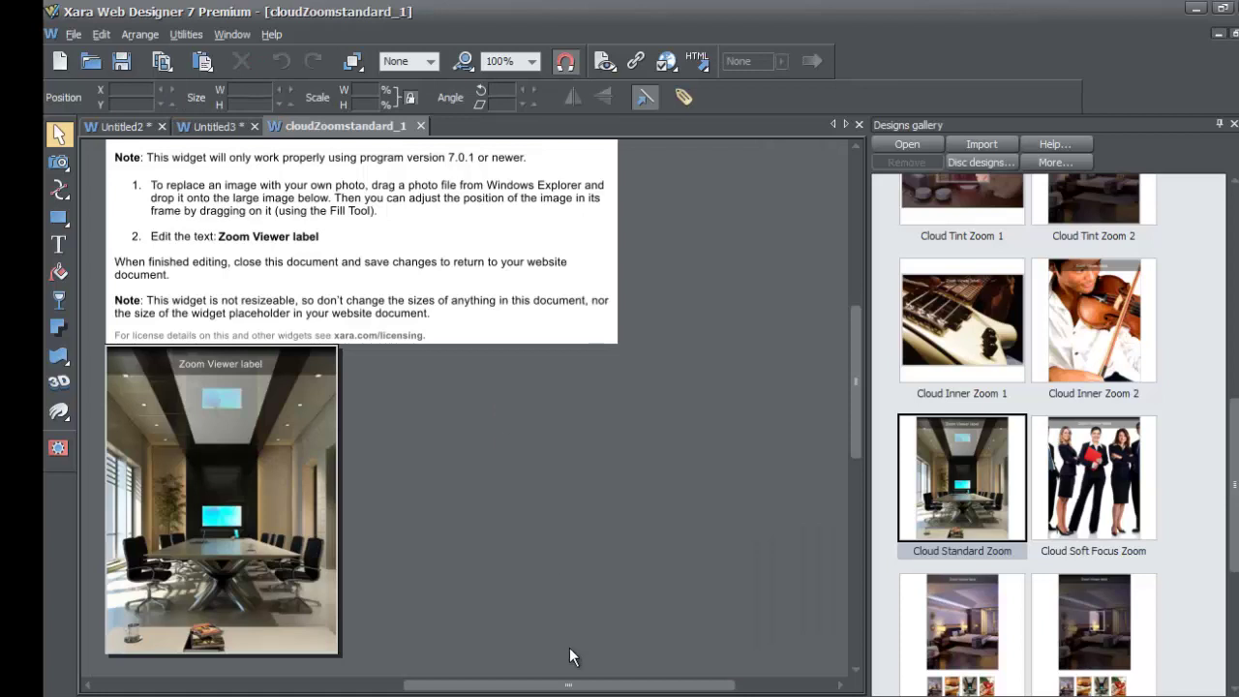
drag(569, 684, 446, 659)
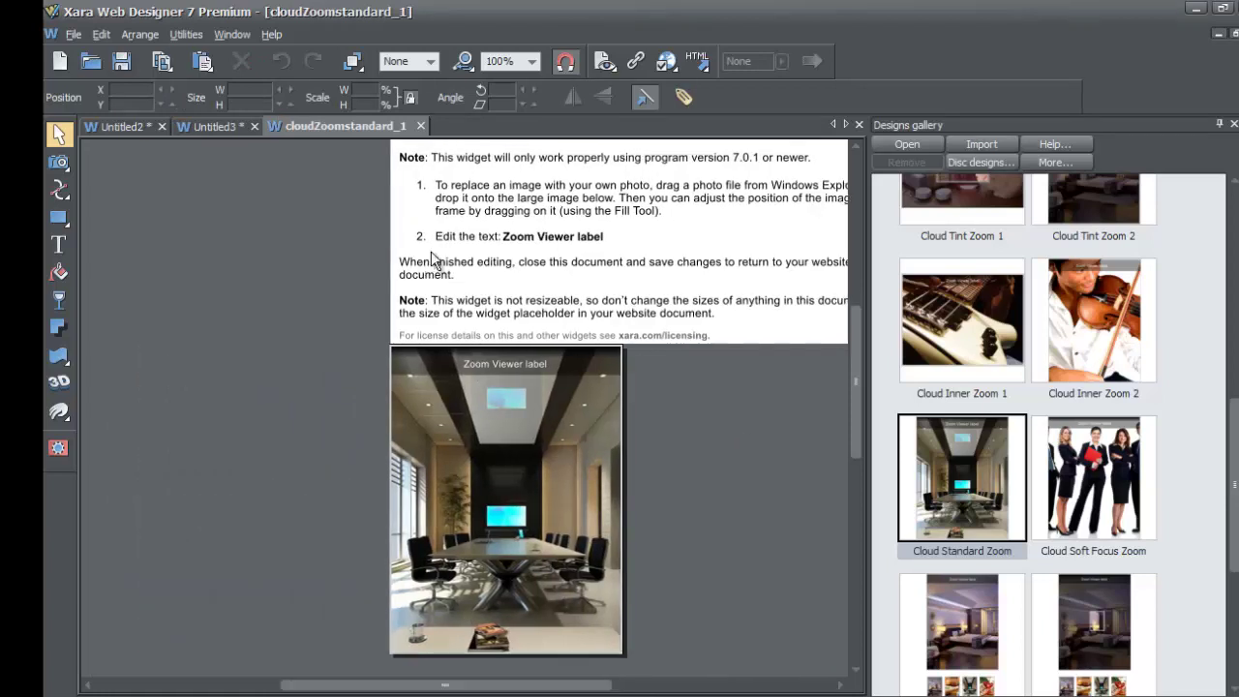
click(532, 64)
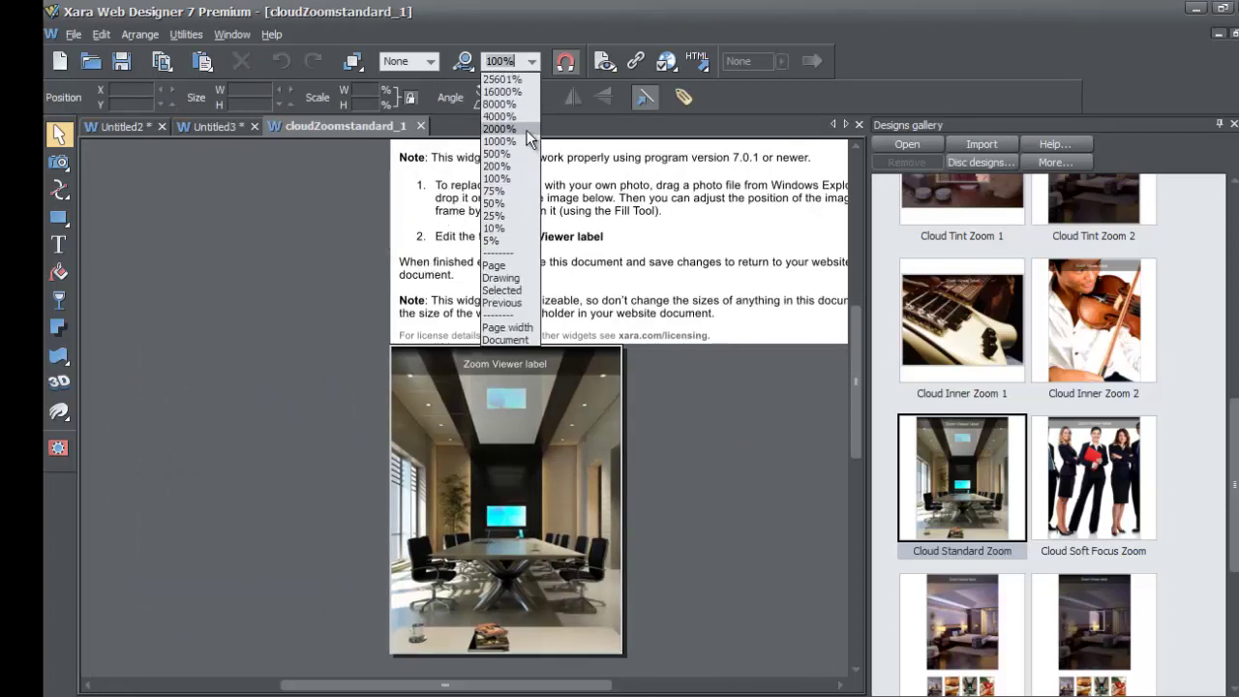
click(505, 168)
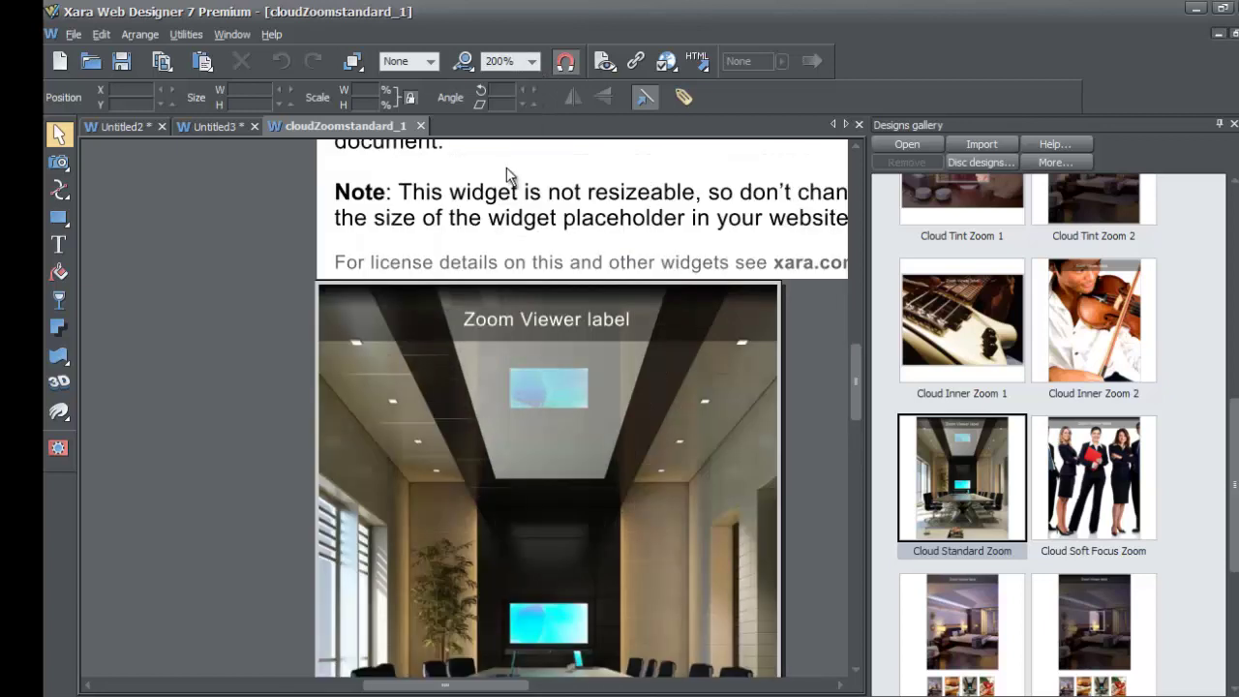
scroll(863, 401, down, 1)
scroll(863, 402, down, 3)
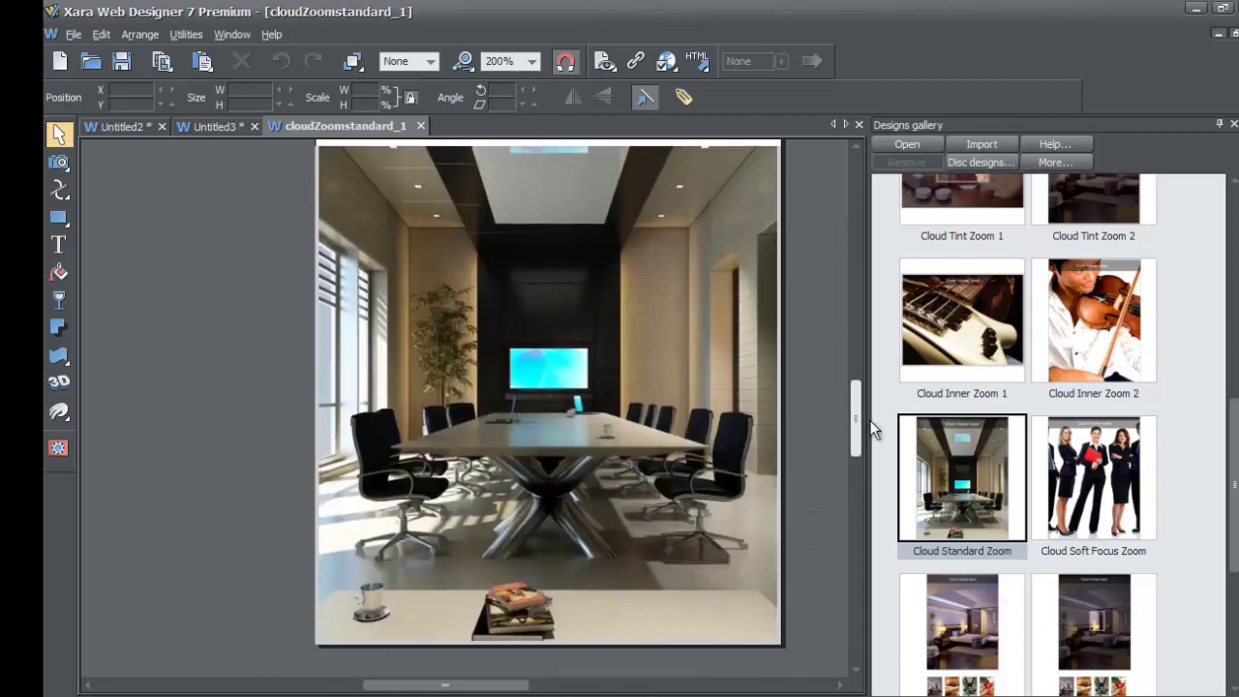
scroll(874, 416, up, 1)
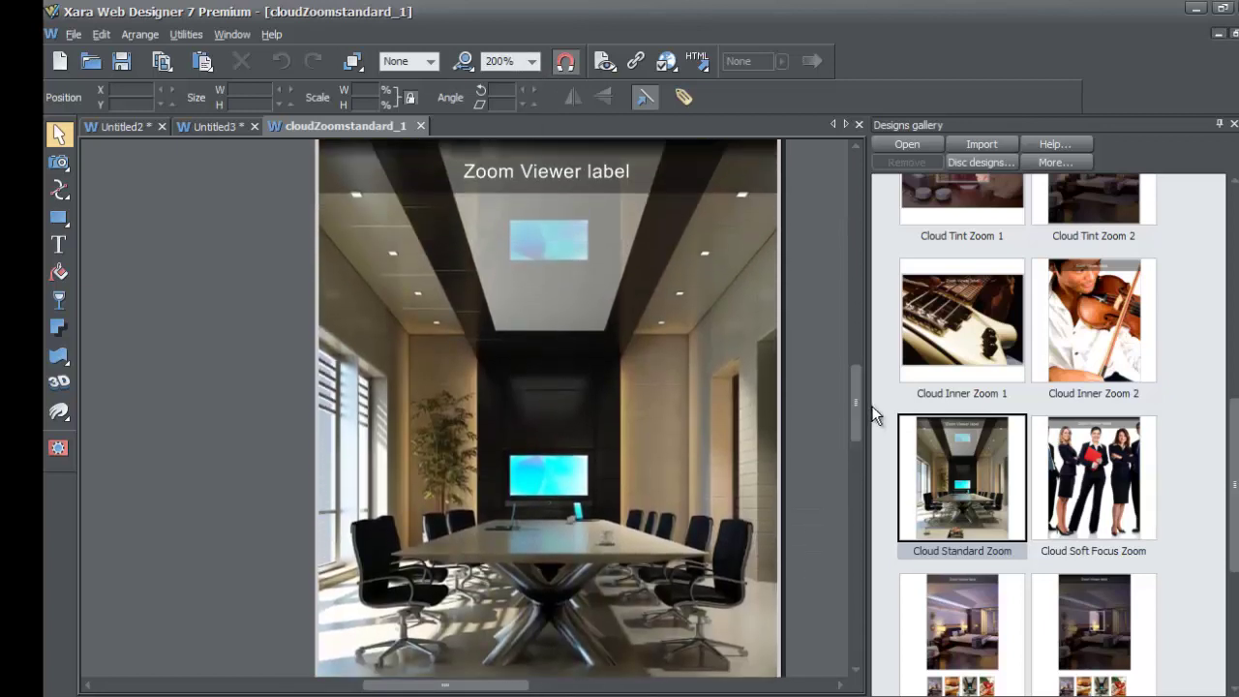
Step: Replace the "Zoom Viewer label" text above the conference room image with "Conference Room" and leave text editing
double_click(470, 174)
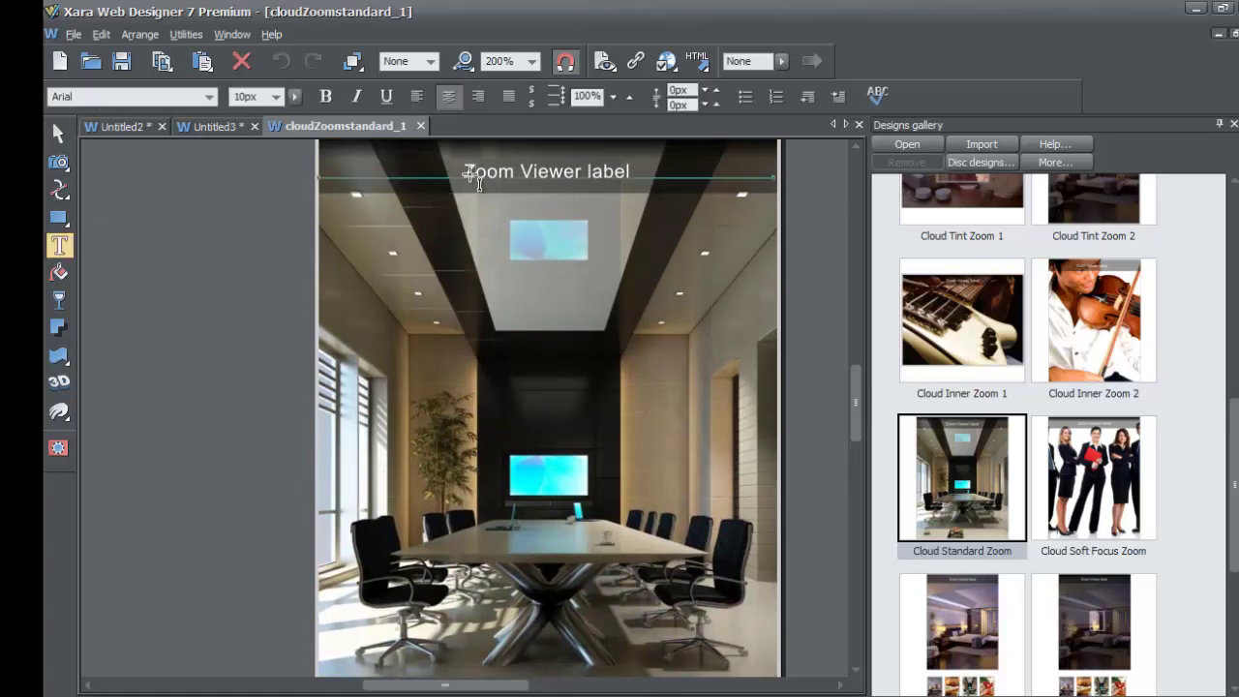
drag(462, 171, 634, 172)
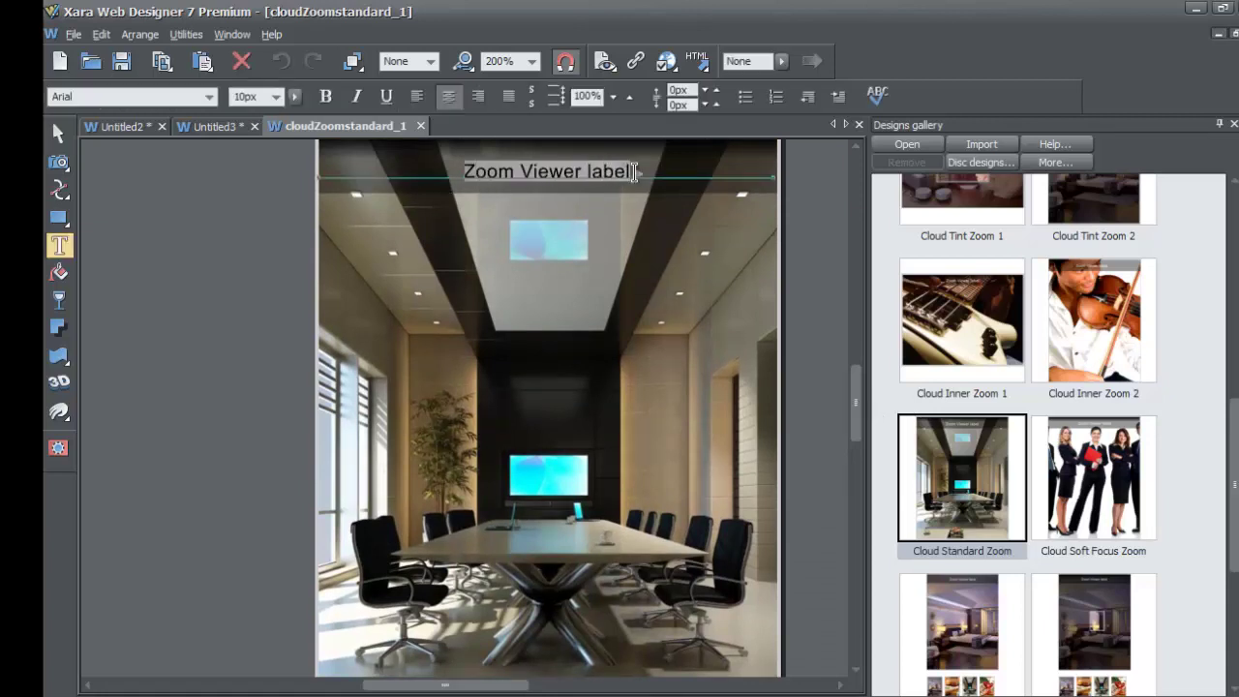
text(C)
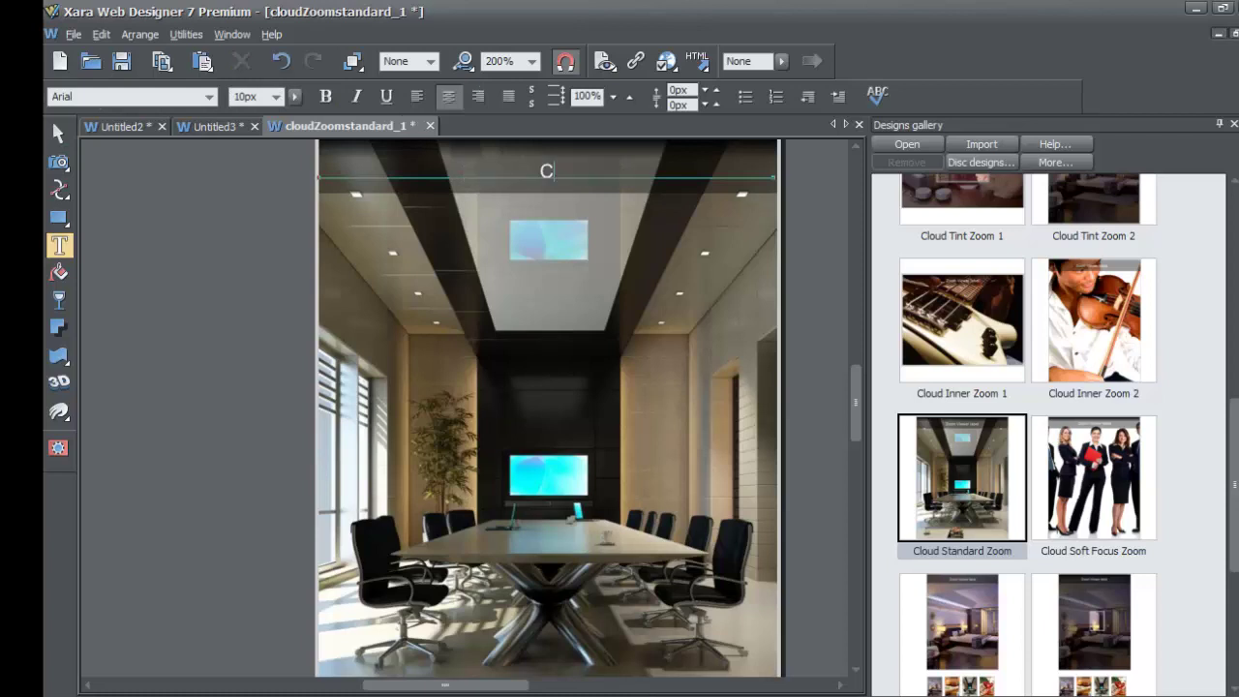
text(onference)
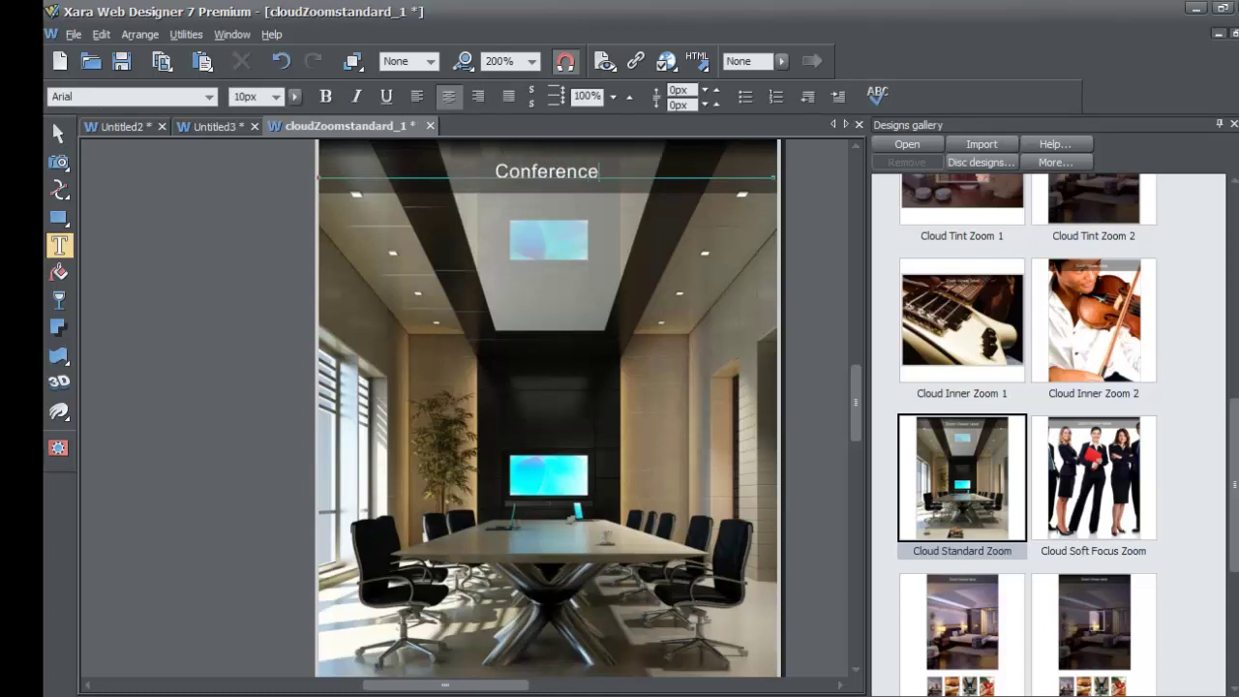
text( R)
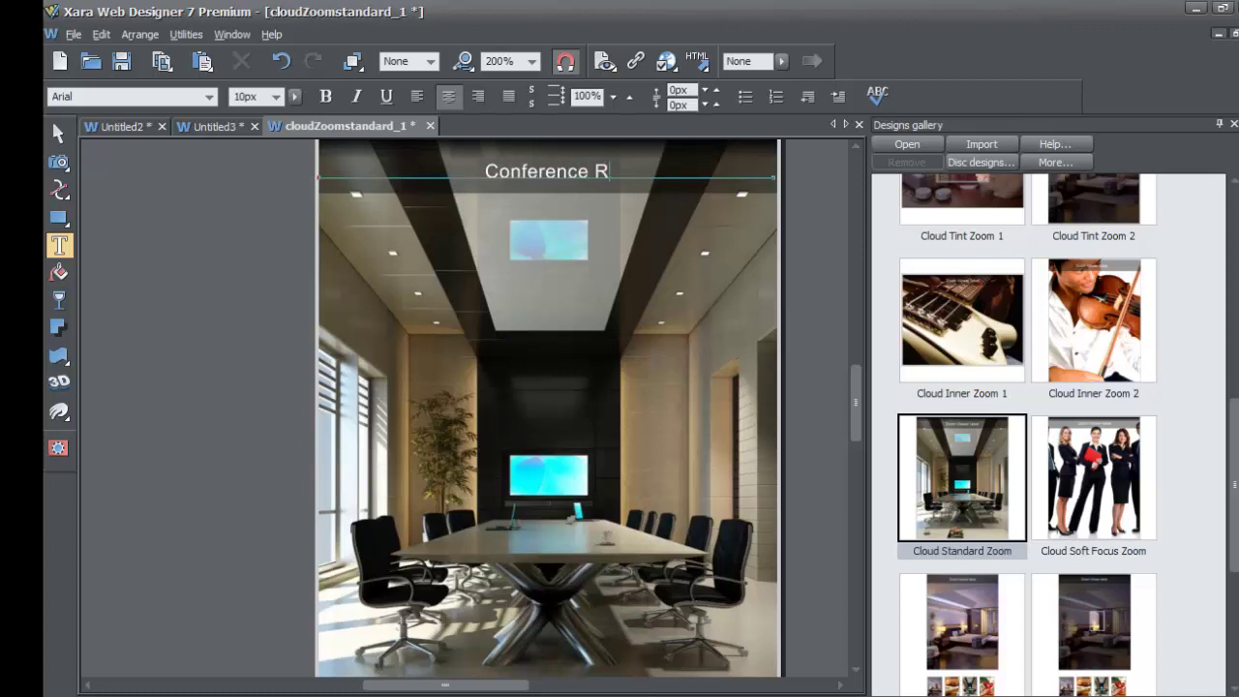
text(oom)
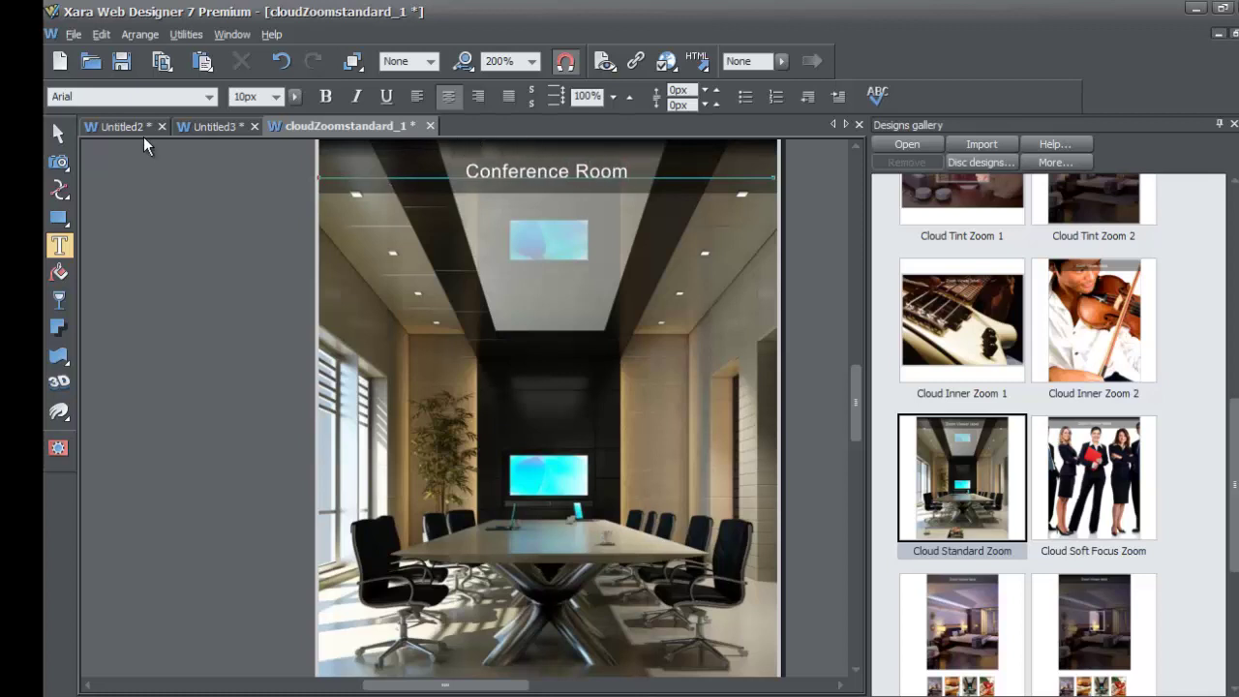
click(60, 135)
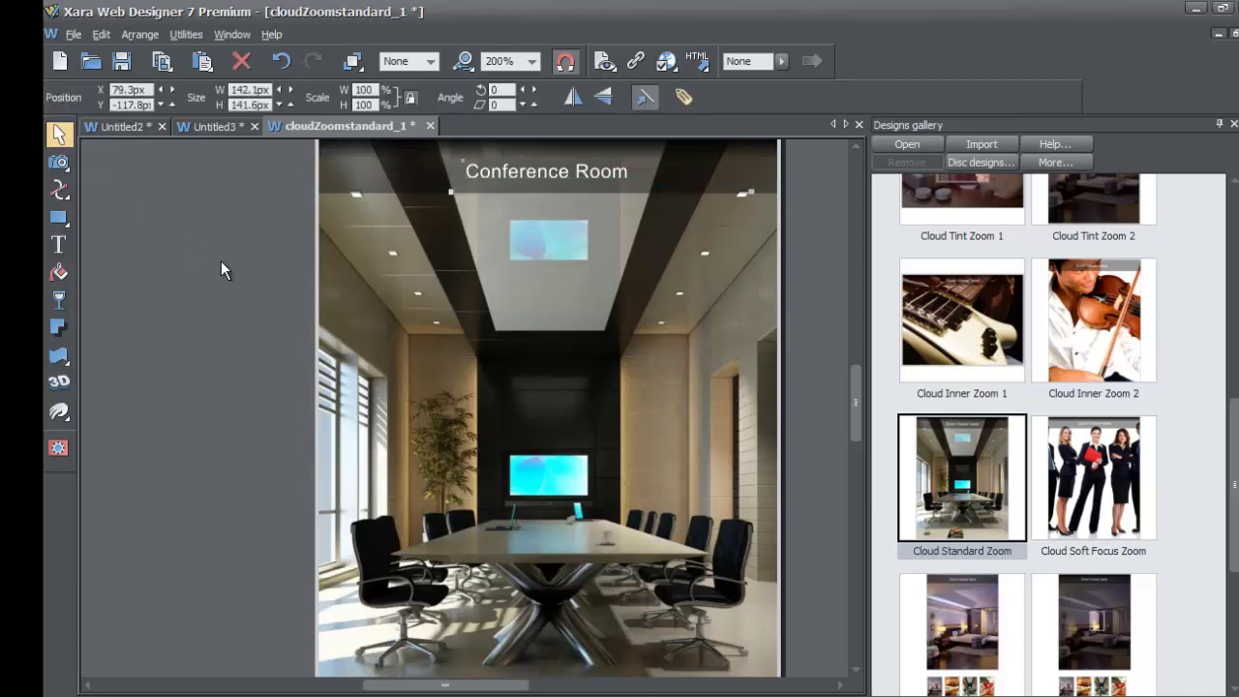